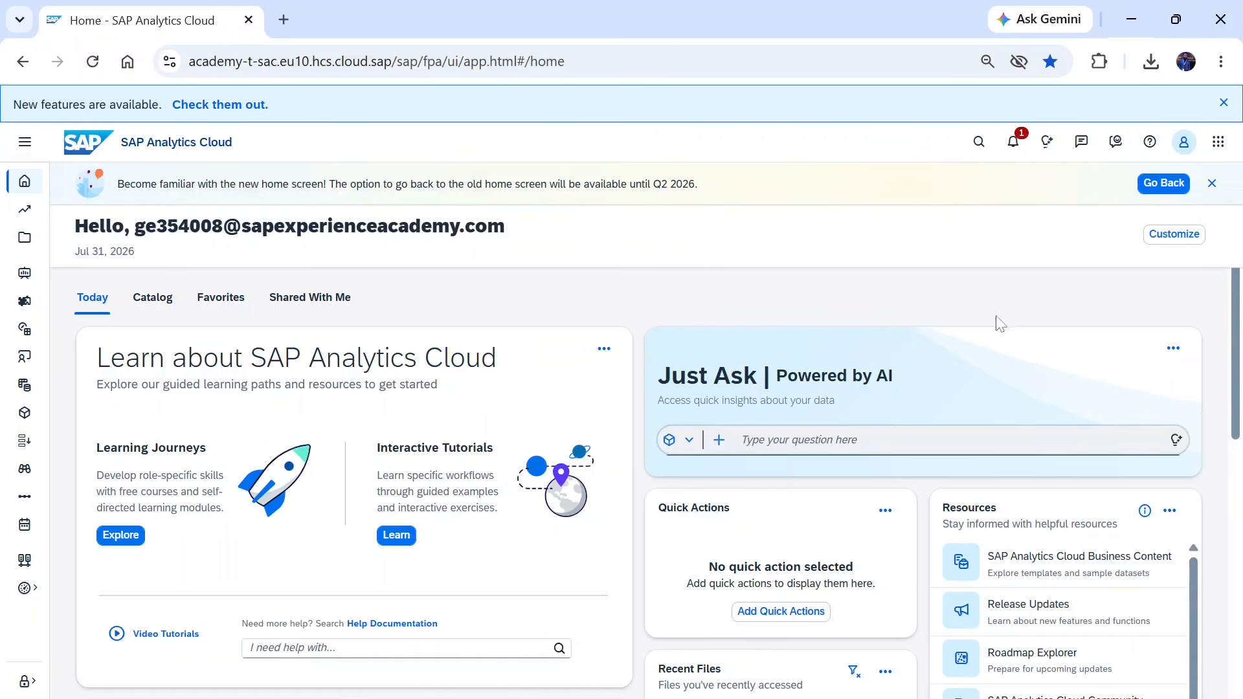
Create a new responsive story, declining the survey invitation and dismissing the prompt to add data
left_click(26, 275)
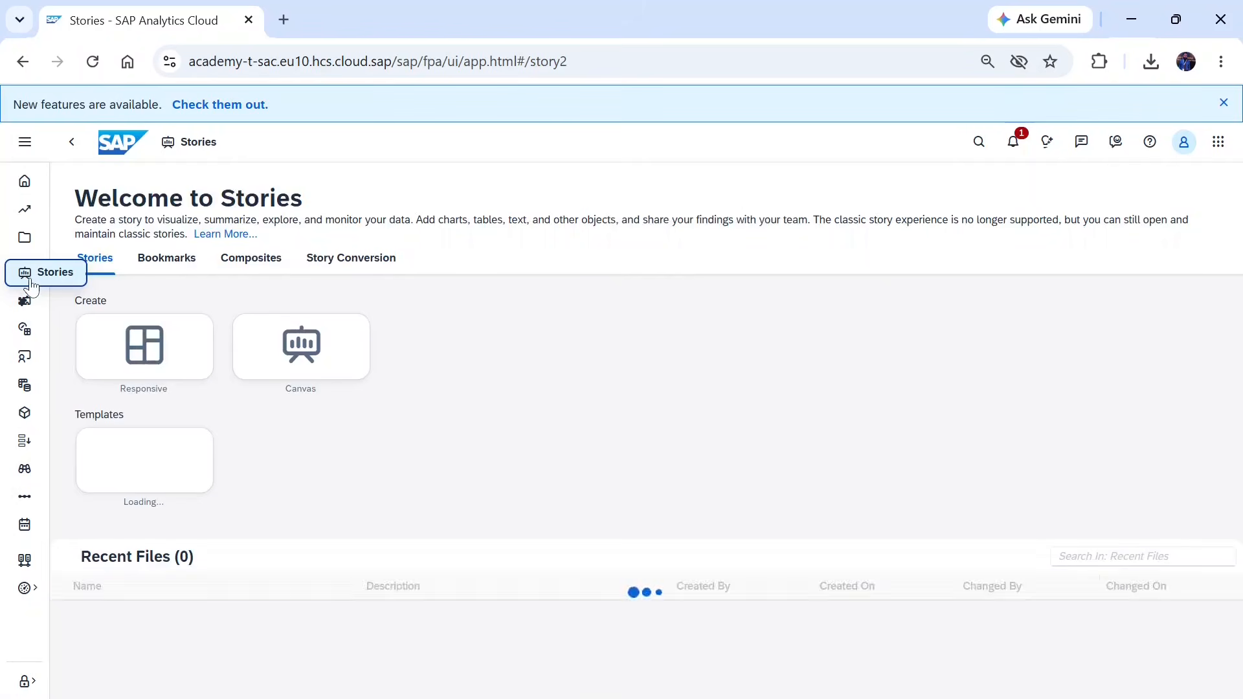
left_click(188, 379)
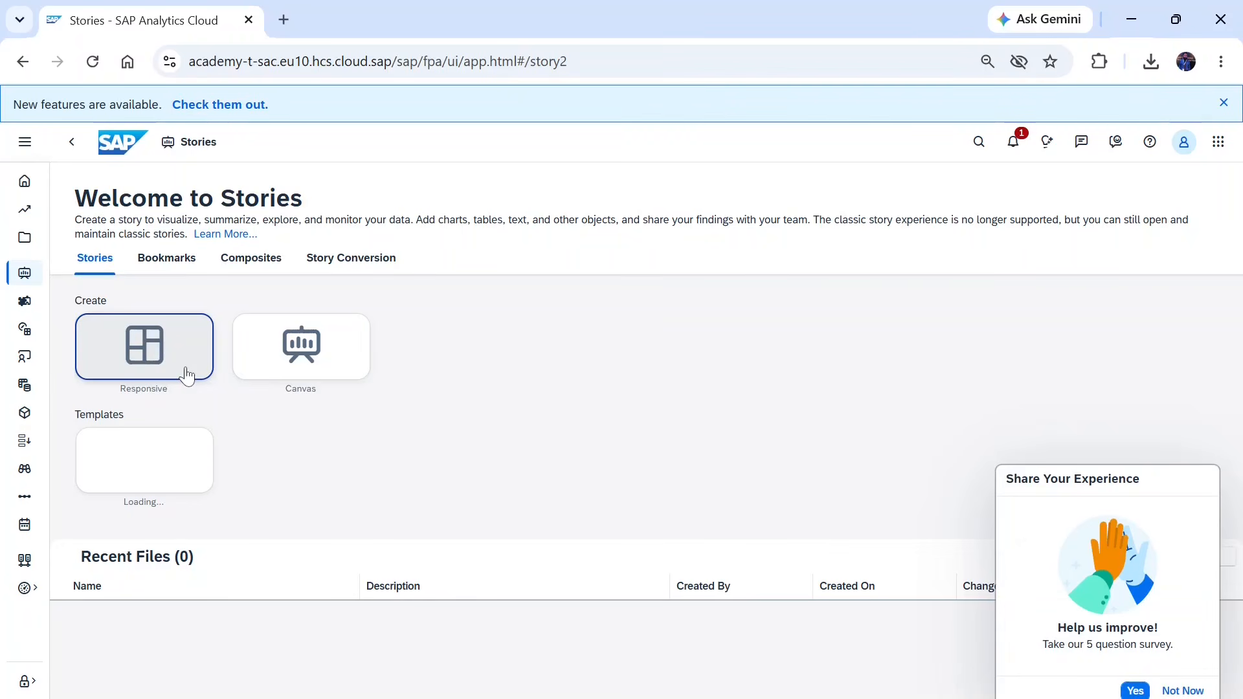
left_click(1193, 691)
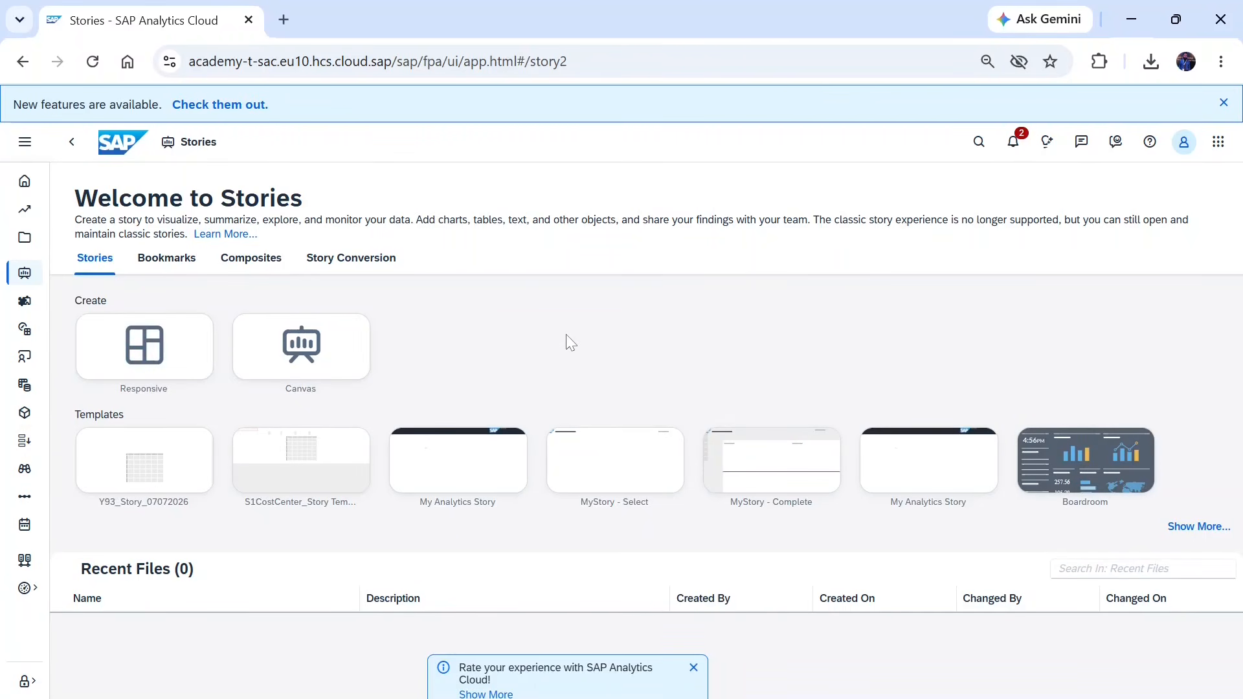
left_click(171, 356)
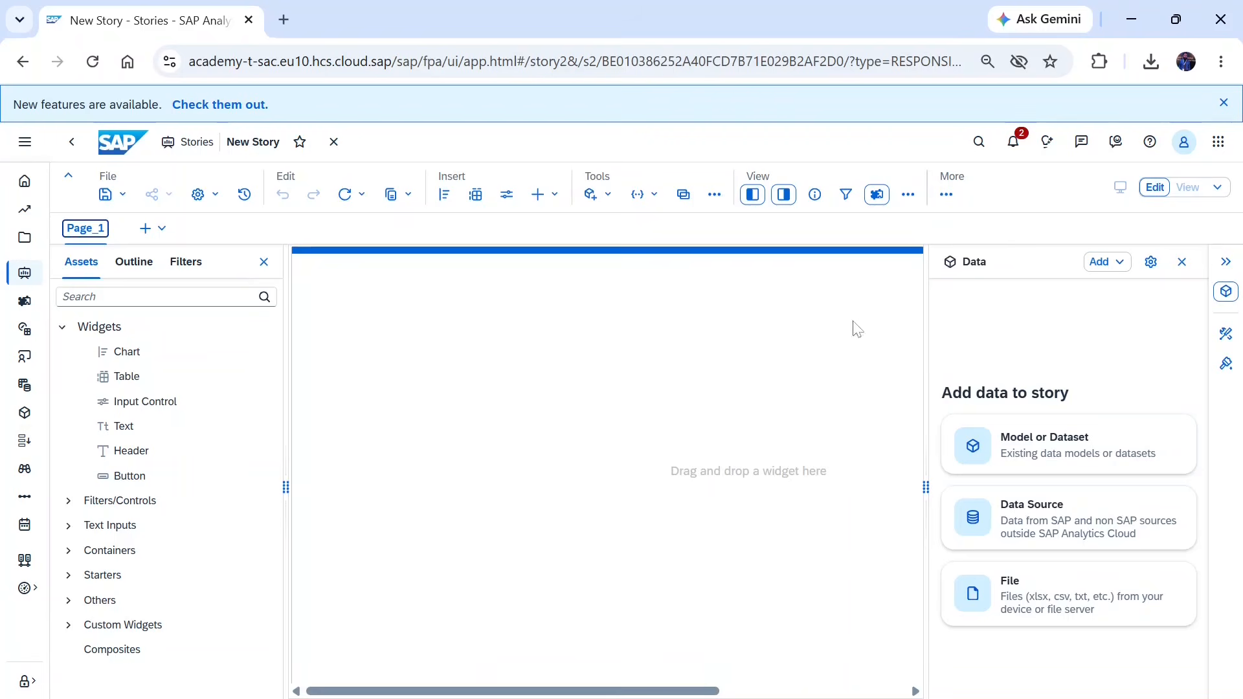
left_click(1182, 265)
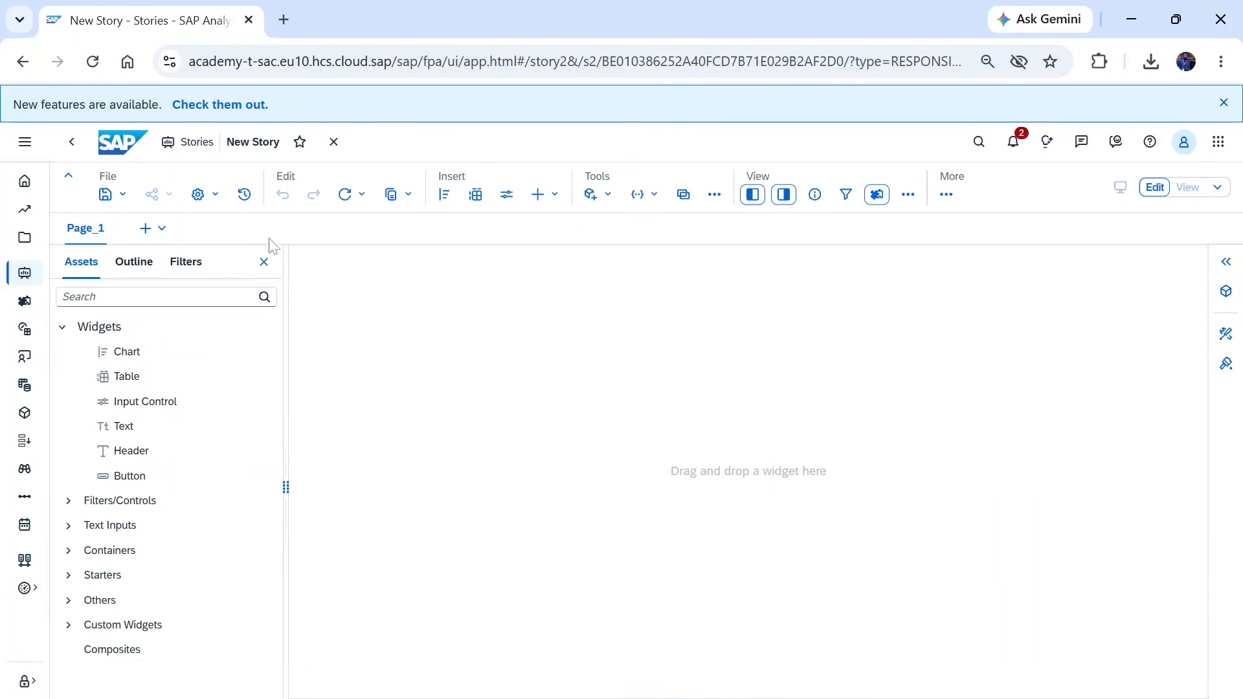
Insert a table based on a model not yet used in the story and browse to the Public folder
left_click(477, 203)
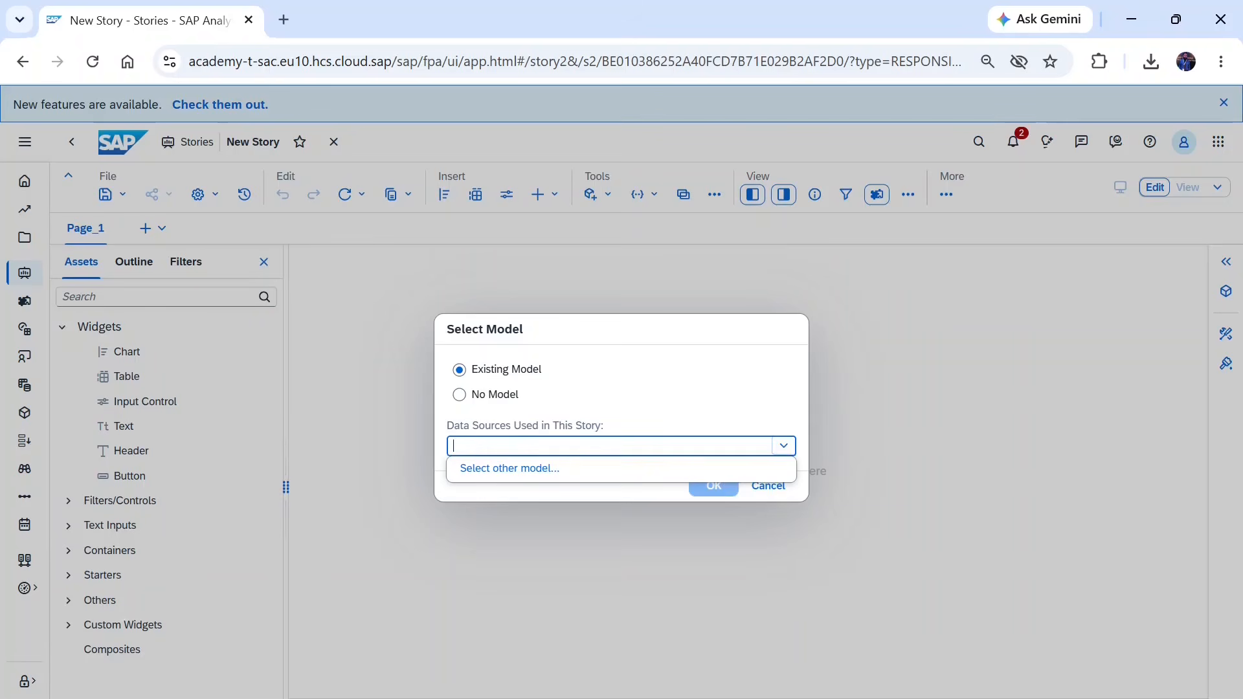
left_click(507, 469)
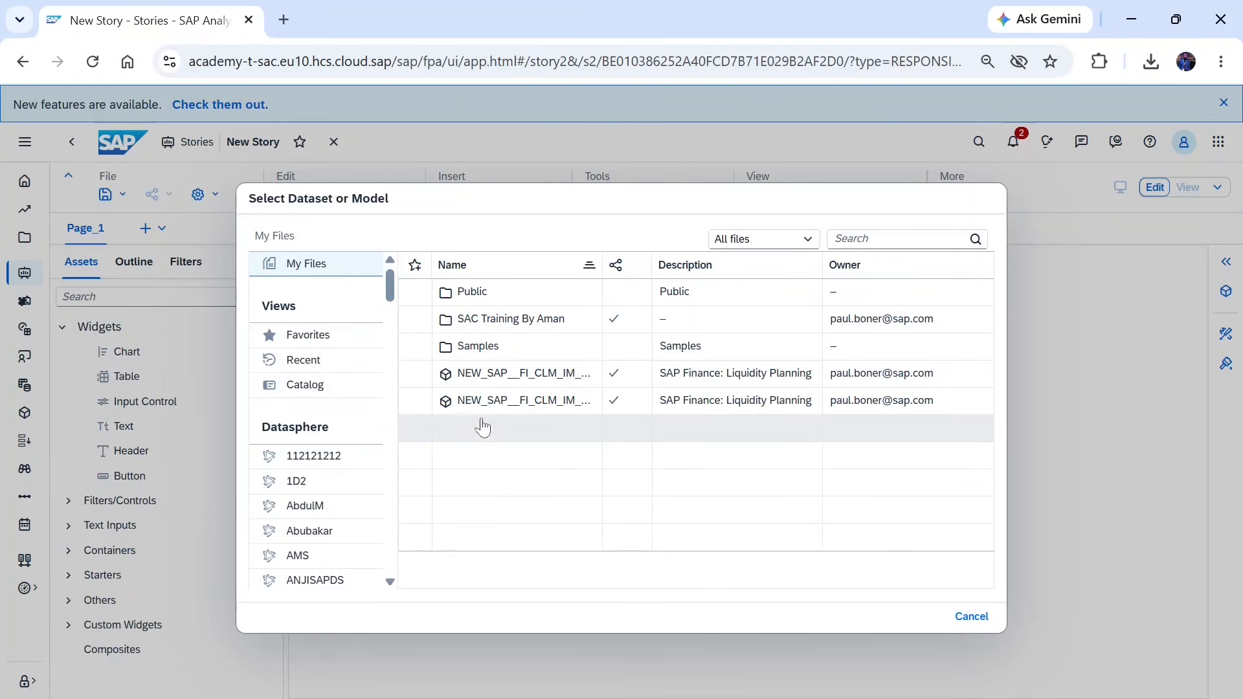
left_click(458, 298)
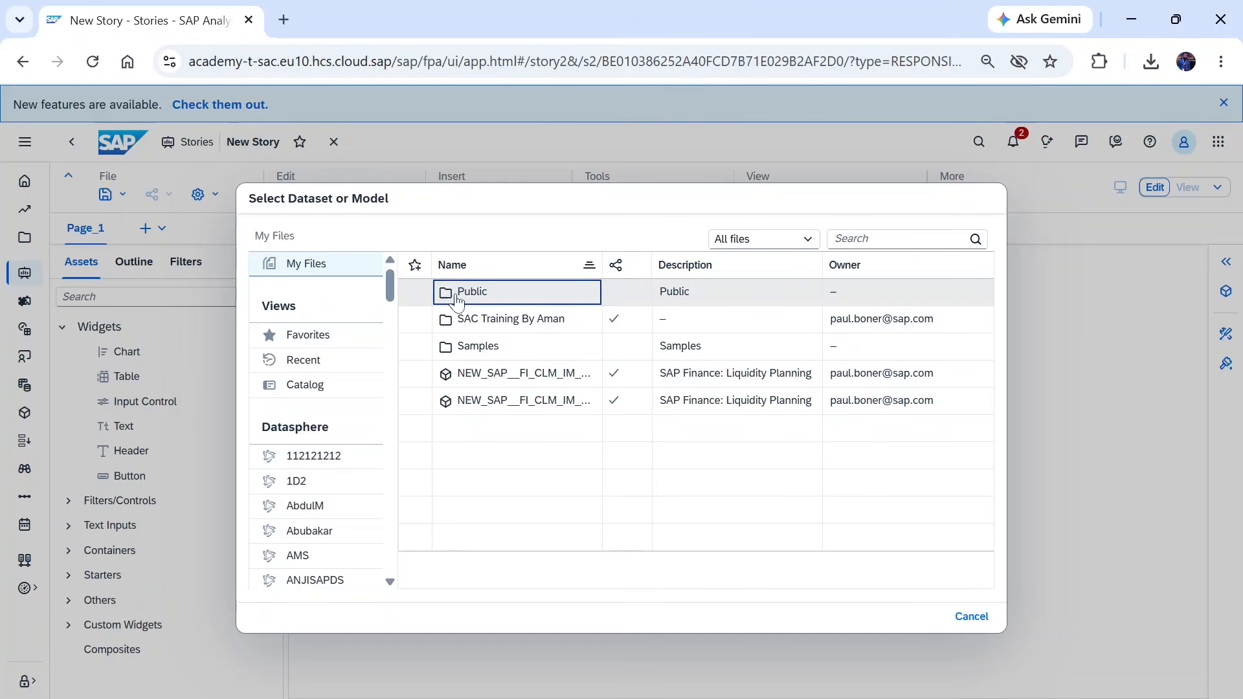
left_click(471, 293)
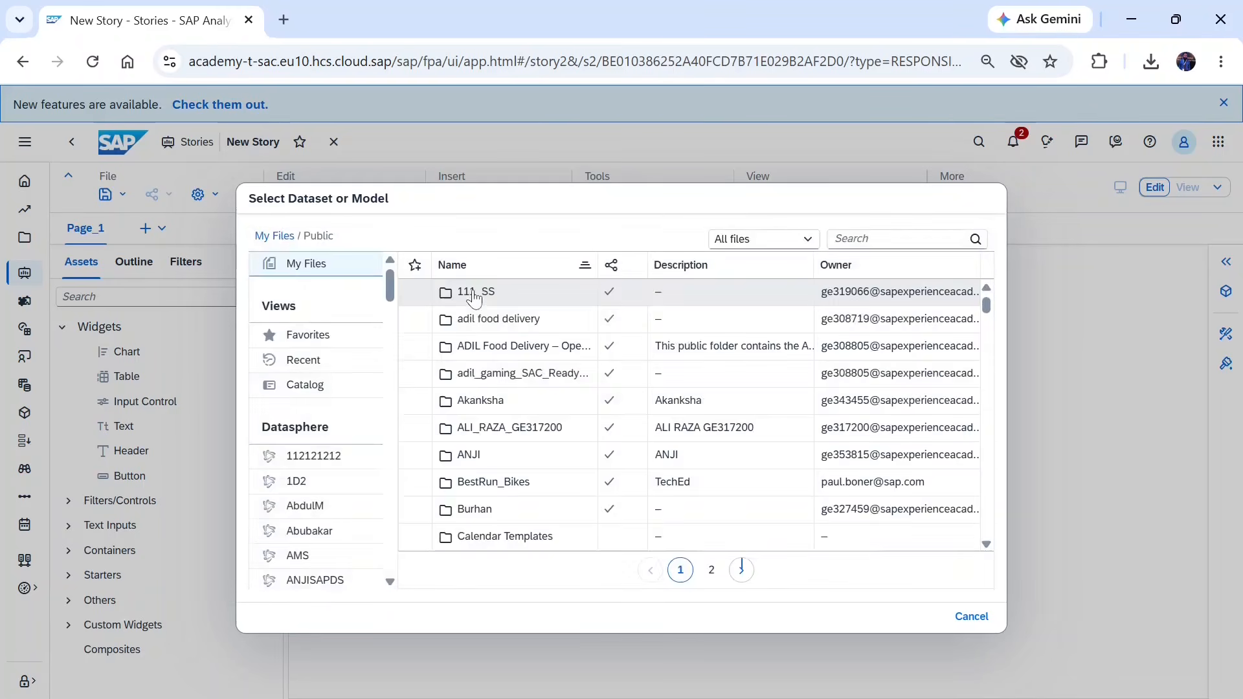
Search the Public folder for "exp", widen the name column and open the Experience Academy - SAC Planning folder
left_click(874, 239)
type("ex")
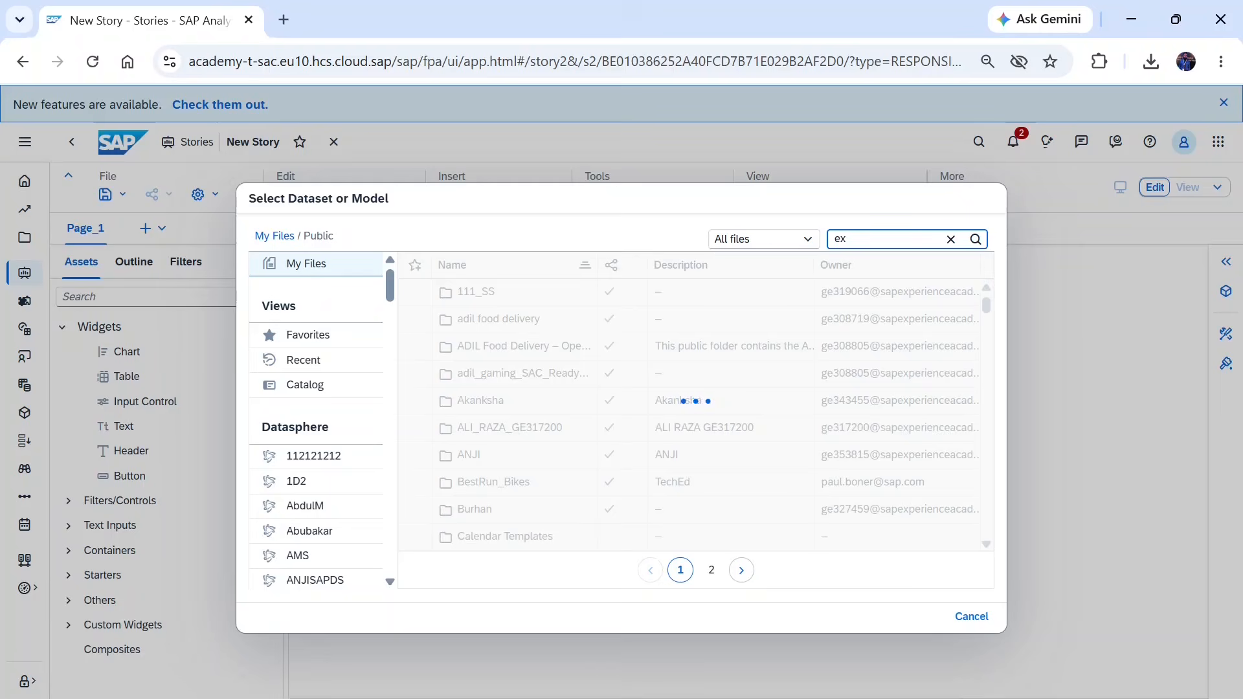
type("p")
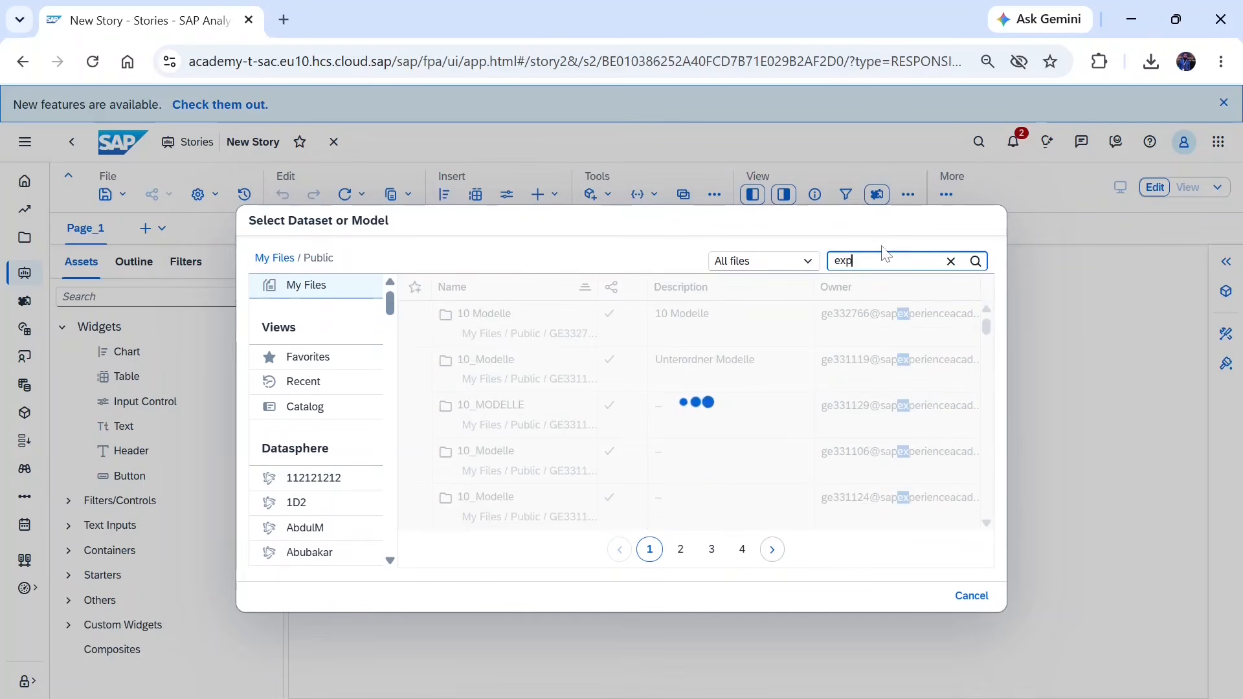
scroll(580, 411, "down", 5)
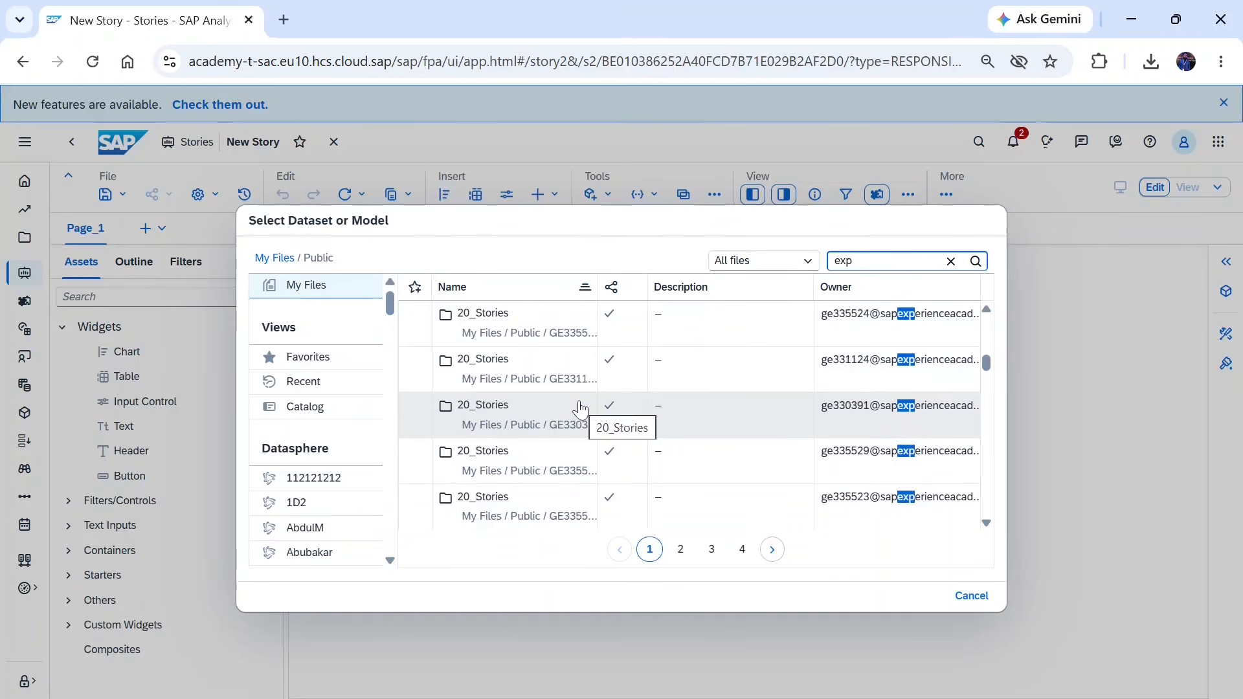
scroll(580, 409, "down", 6)
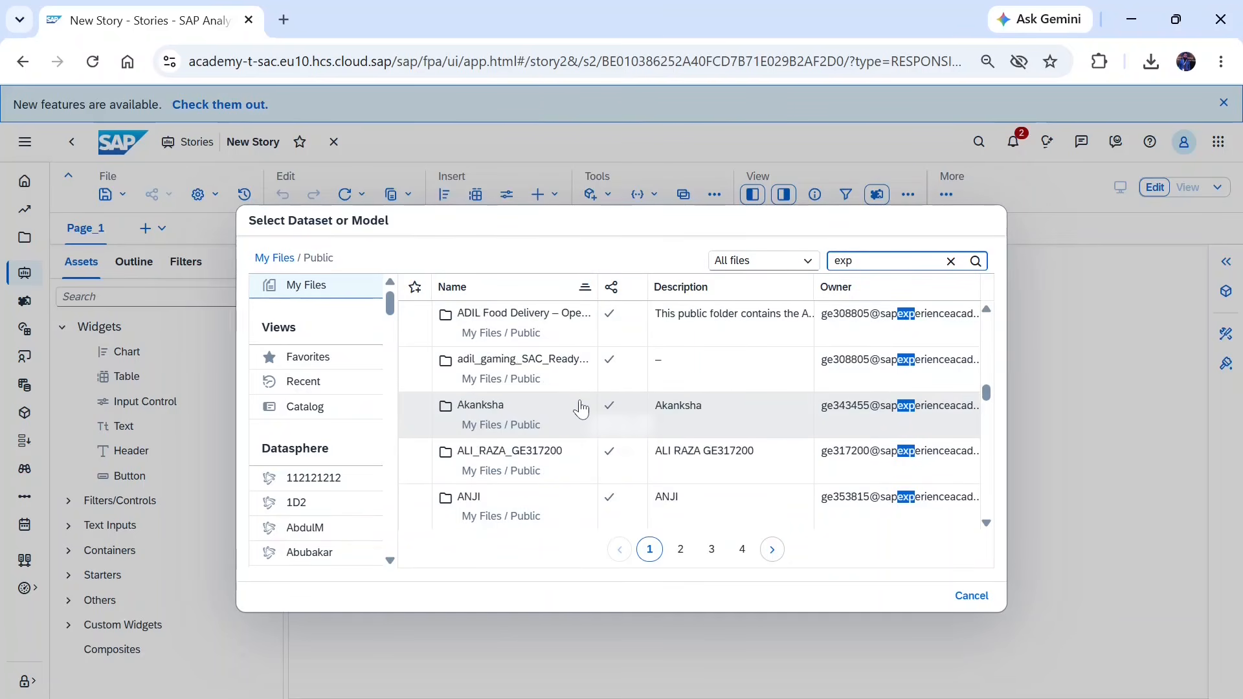
scroll(580, 409, "down", 5)
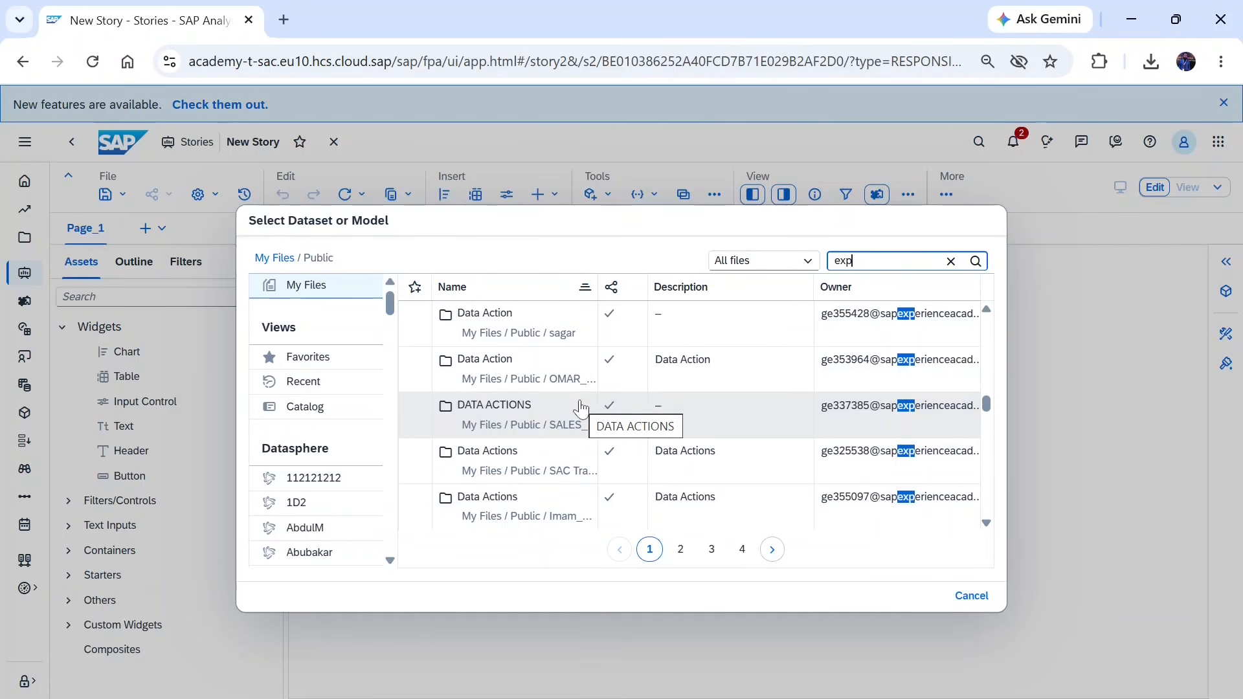
scroll(580, 409, "down", 3)
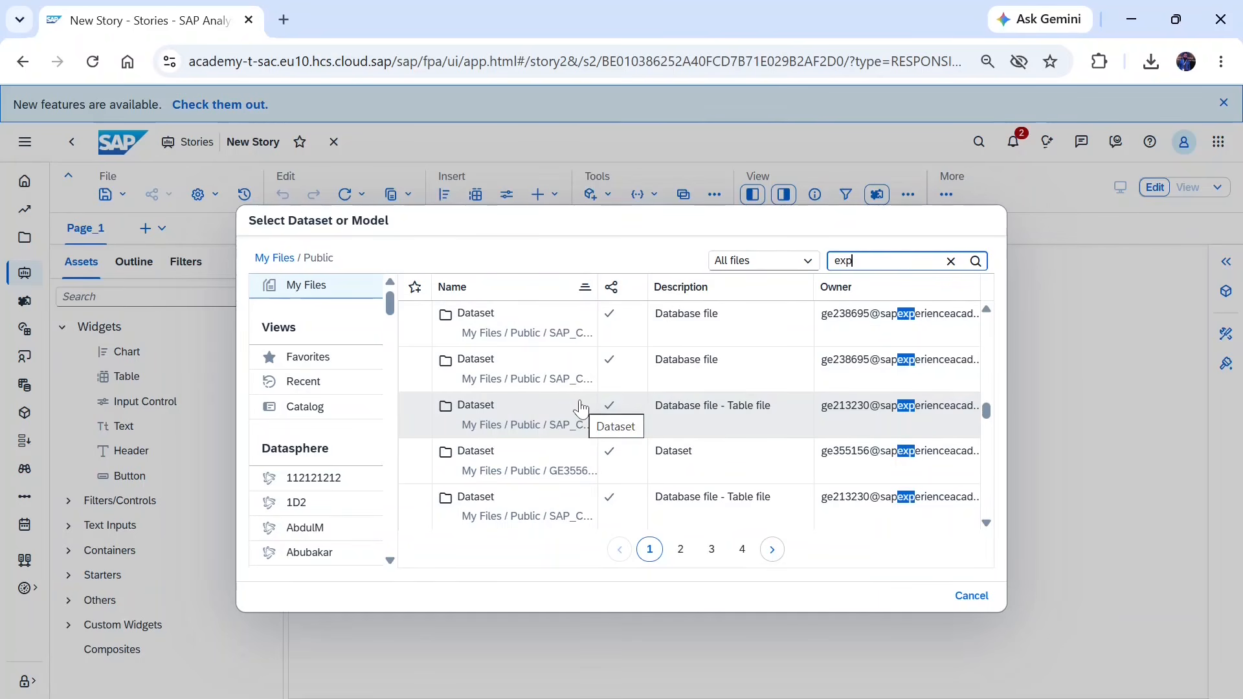
scroll(580, 409, "down", 4)
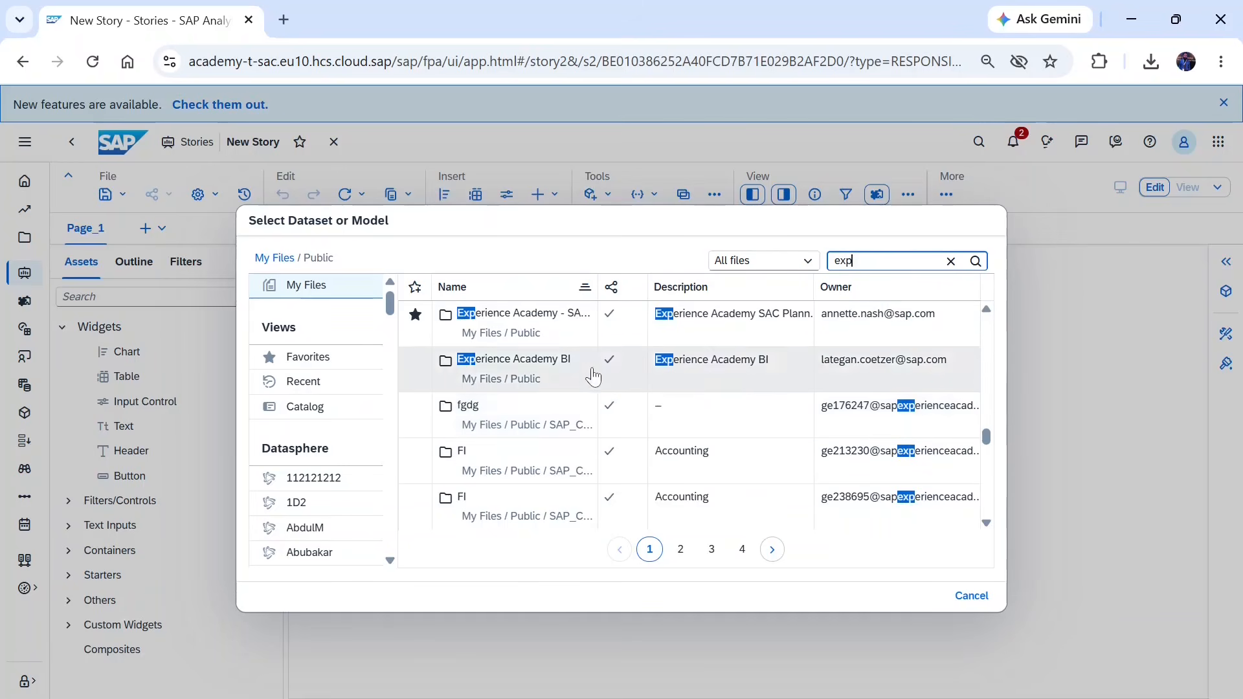
left_click_drag(597, 290, 668, 304)
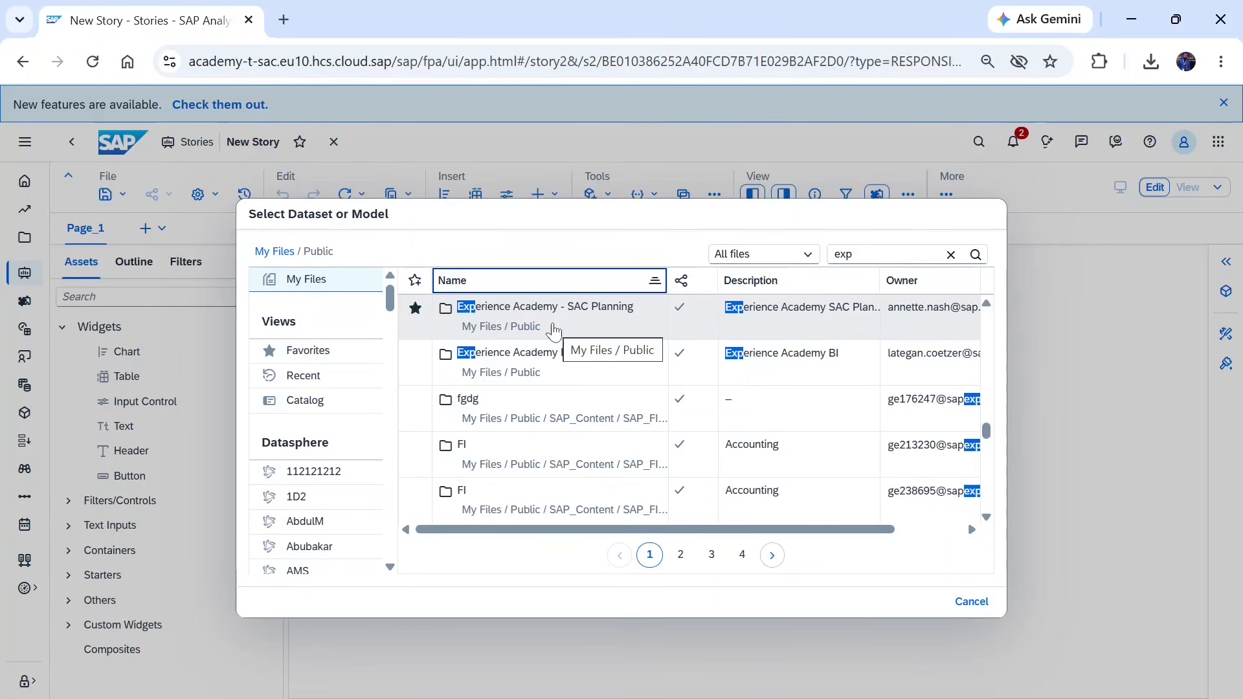
left_click(518, 321)
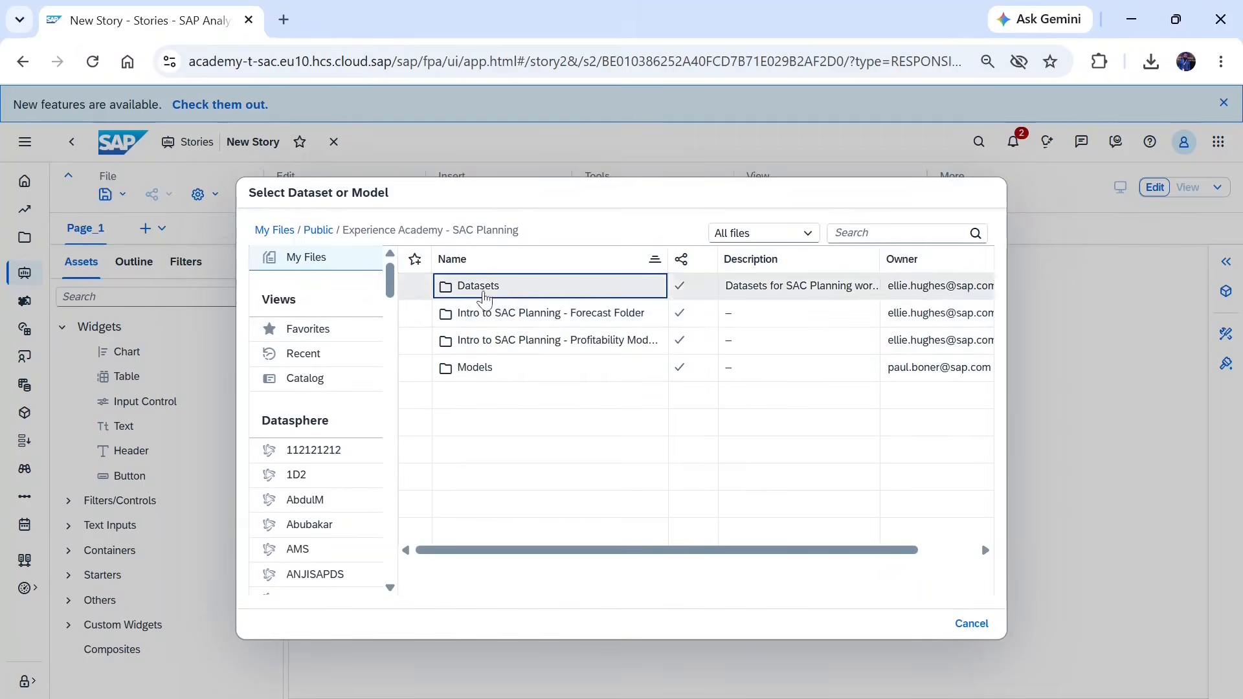
Choose the PnL_CH1 model from the Models folder as the table's data source and enlarge the empty table
left_click(457, 374)
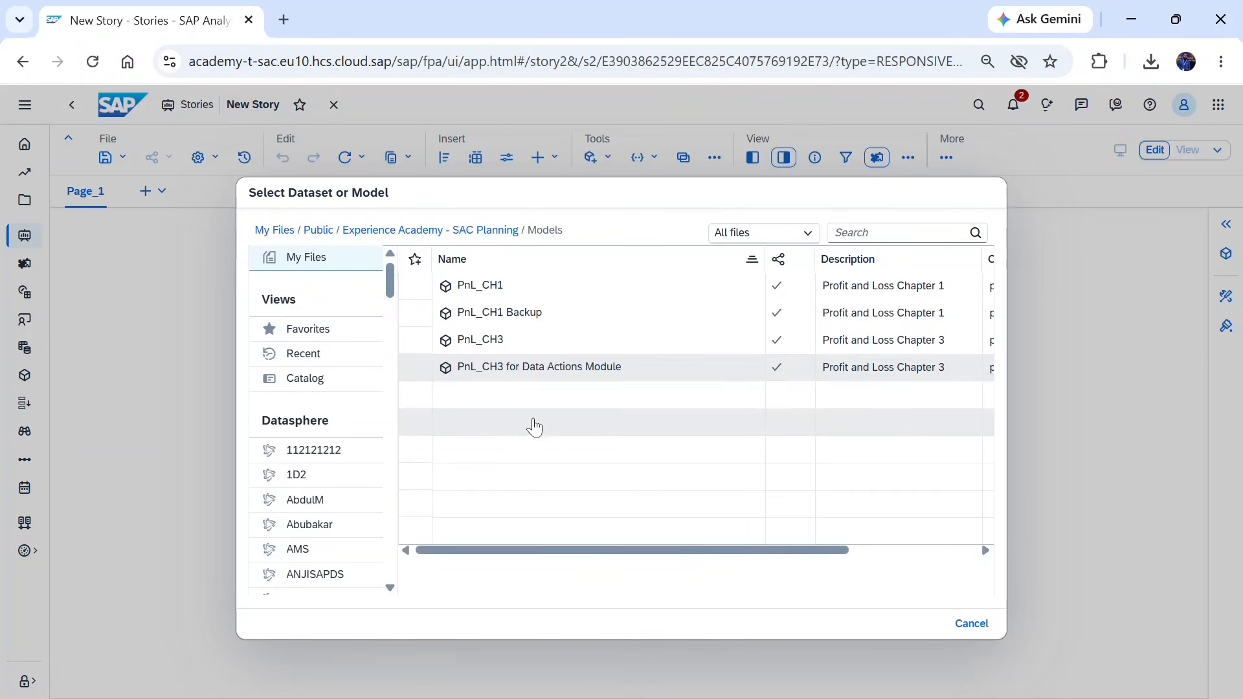
left_click(480, 285)
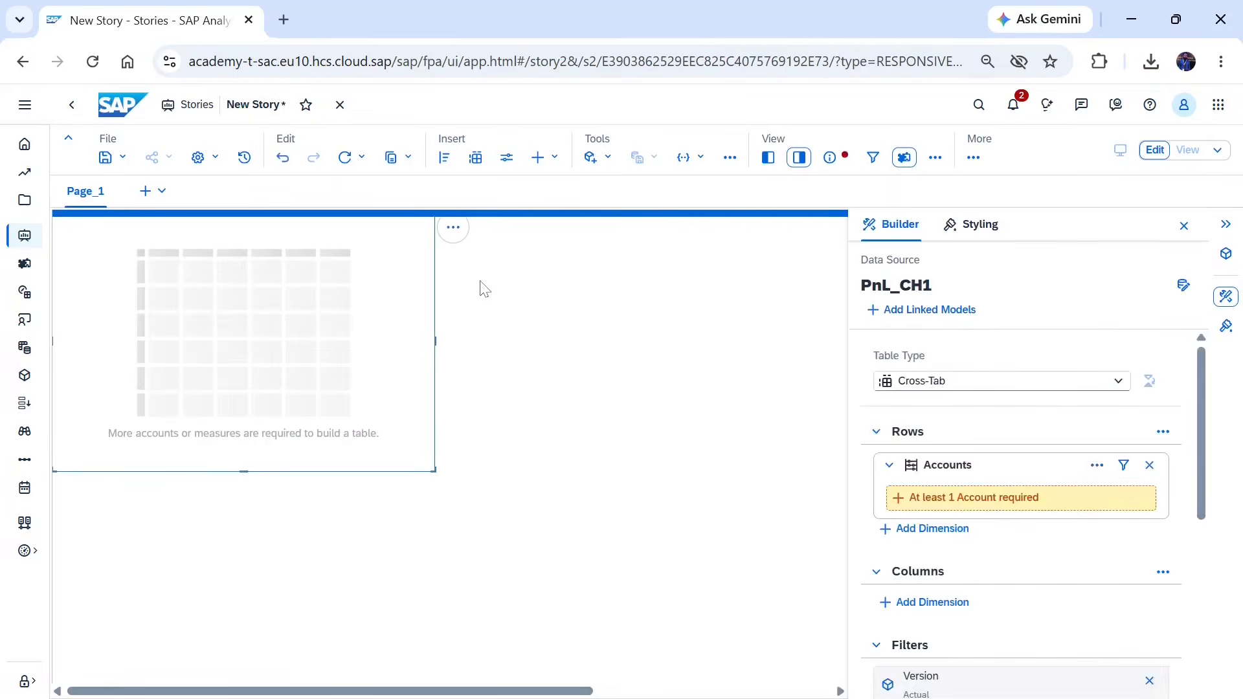
left_click(433, 315)
left_click_drag(434, 471, 784, 550)
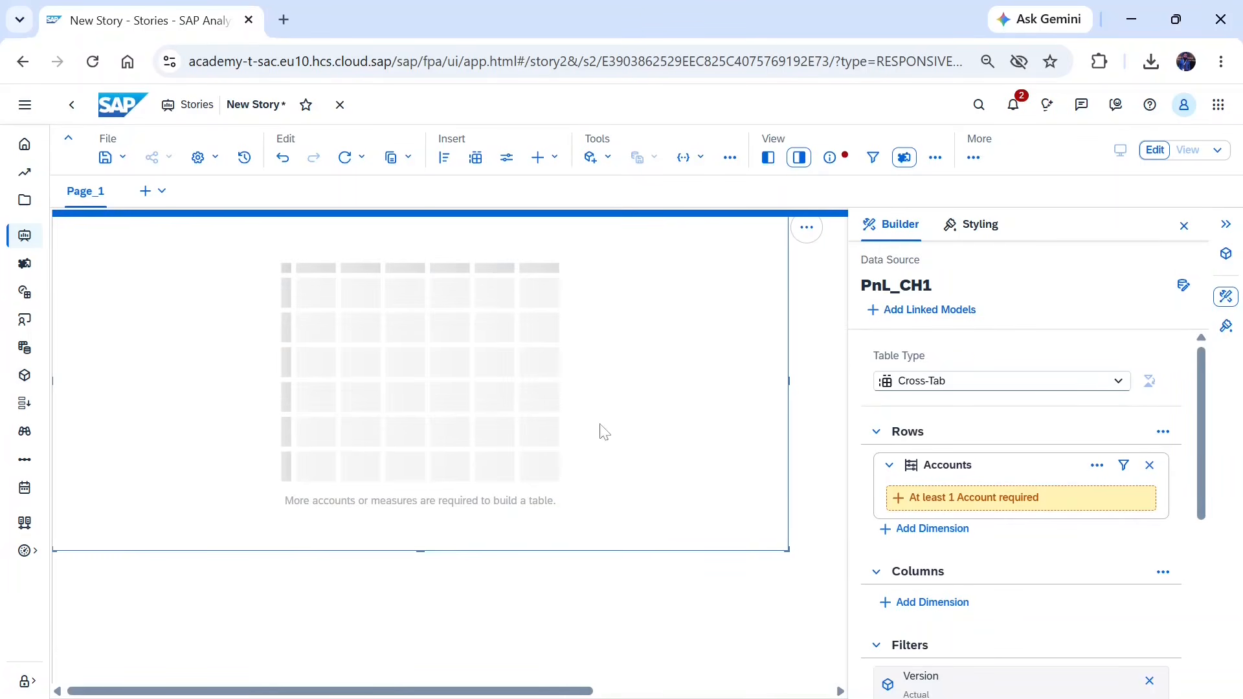
Add the Net Income account to the table rows and expand the Net Income and Operating Income nodes
left_click(966, 505)
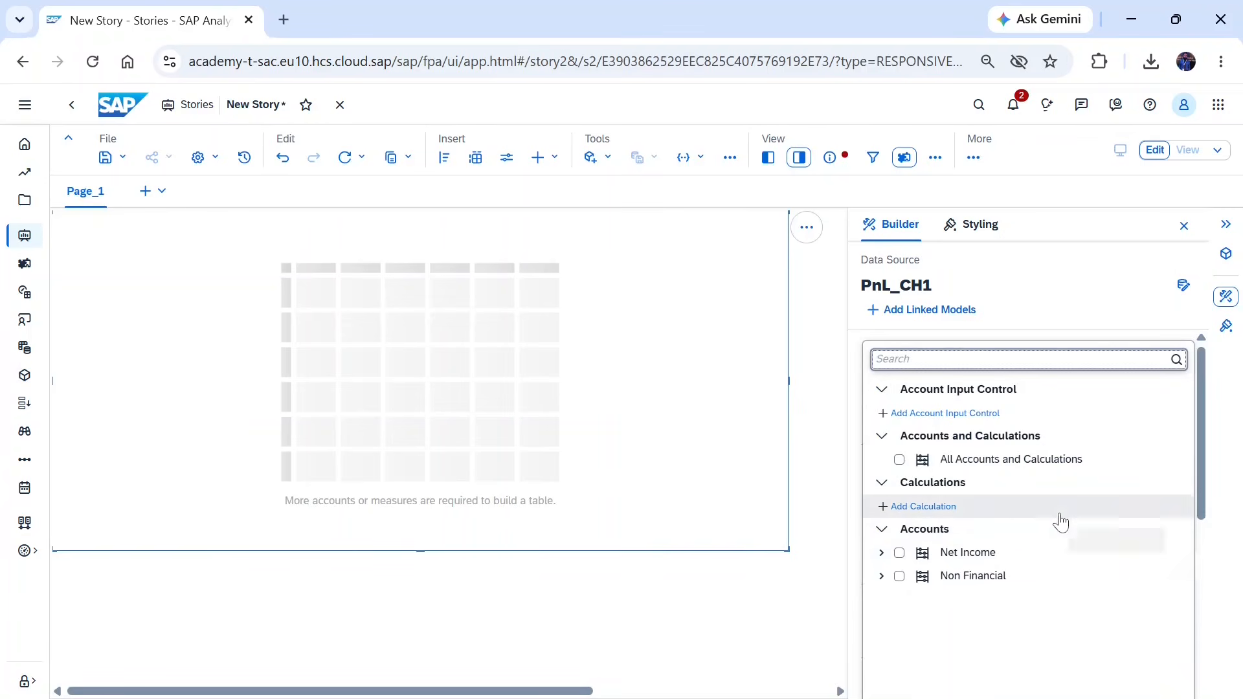
left_click(900, 554)
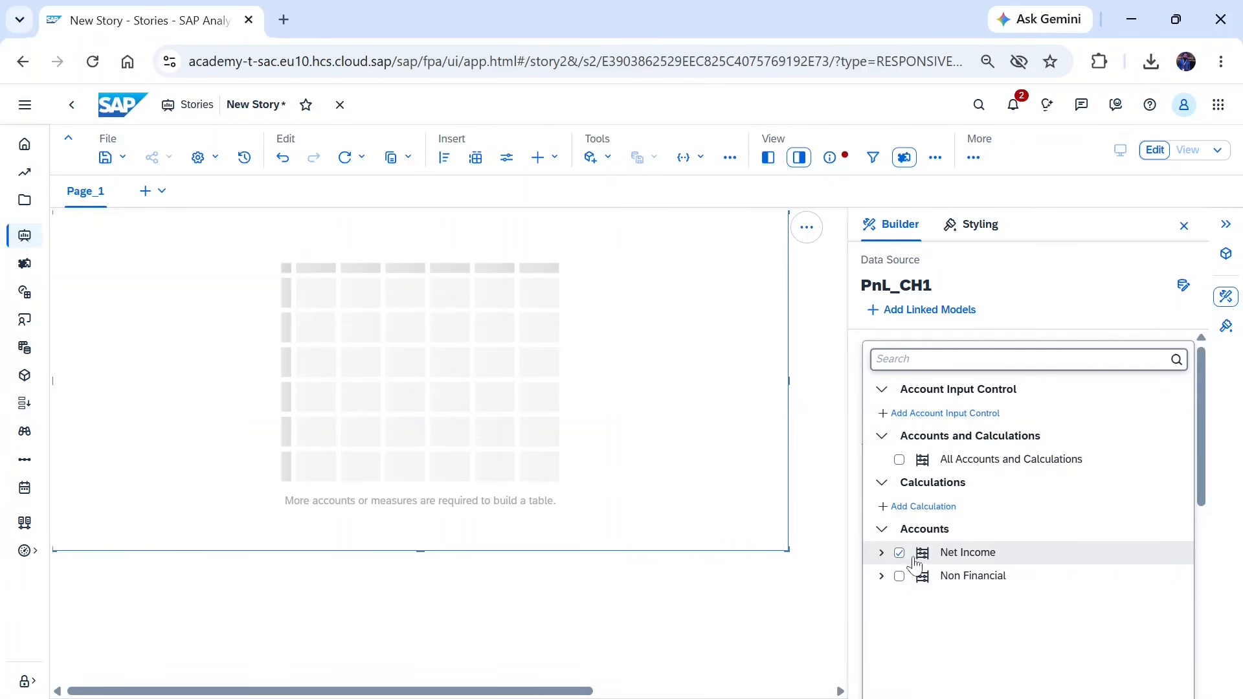
left_click(1090, 324)
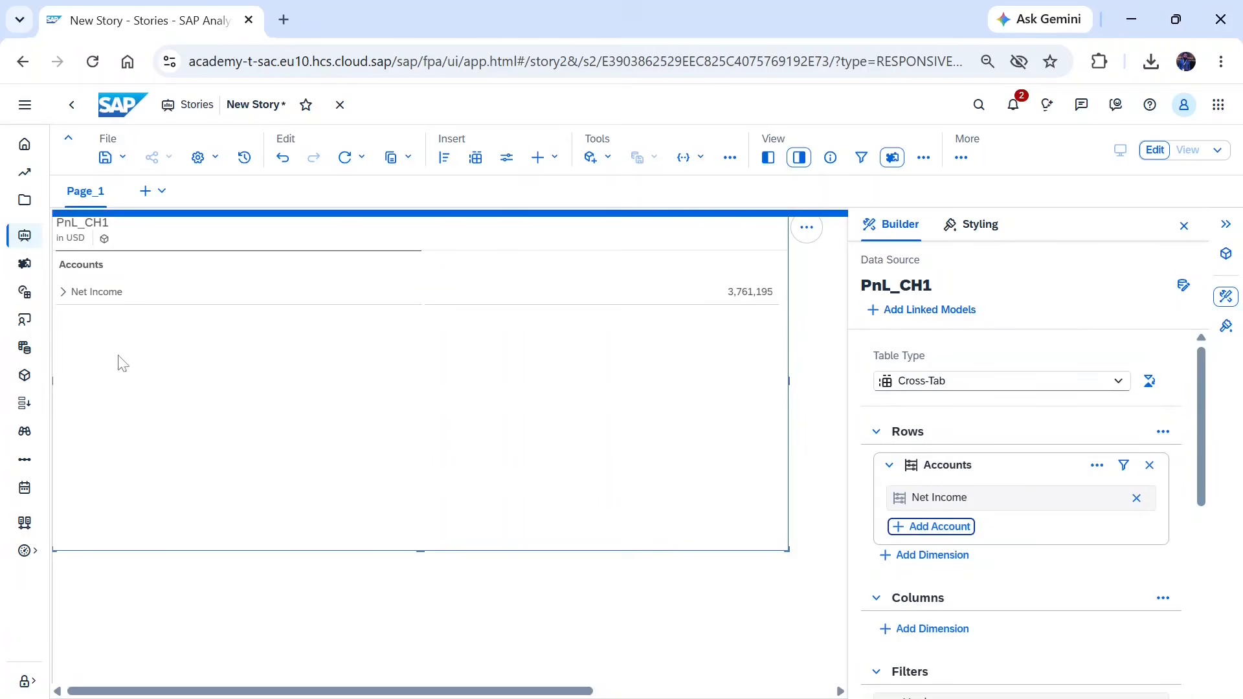
left_click(62, 294)
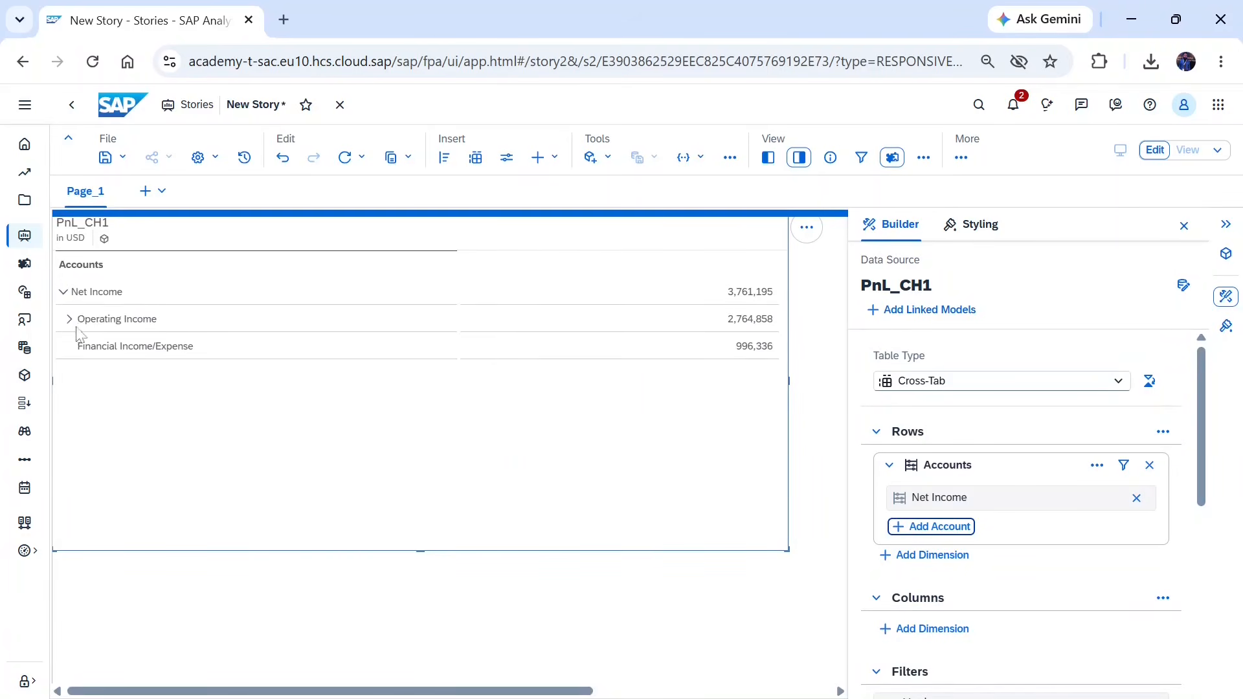
left_click(69, 319)
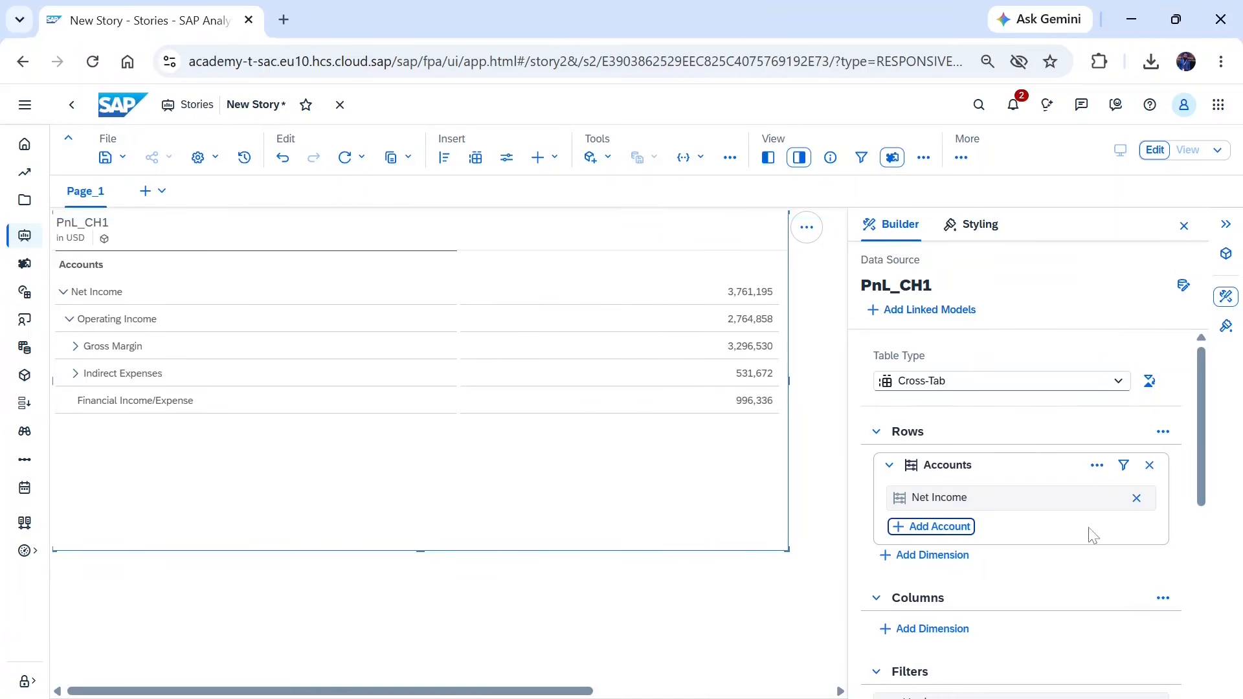
Add the Version and Date dimensions to the table columns
scroll(1092, 536, "down", 2)
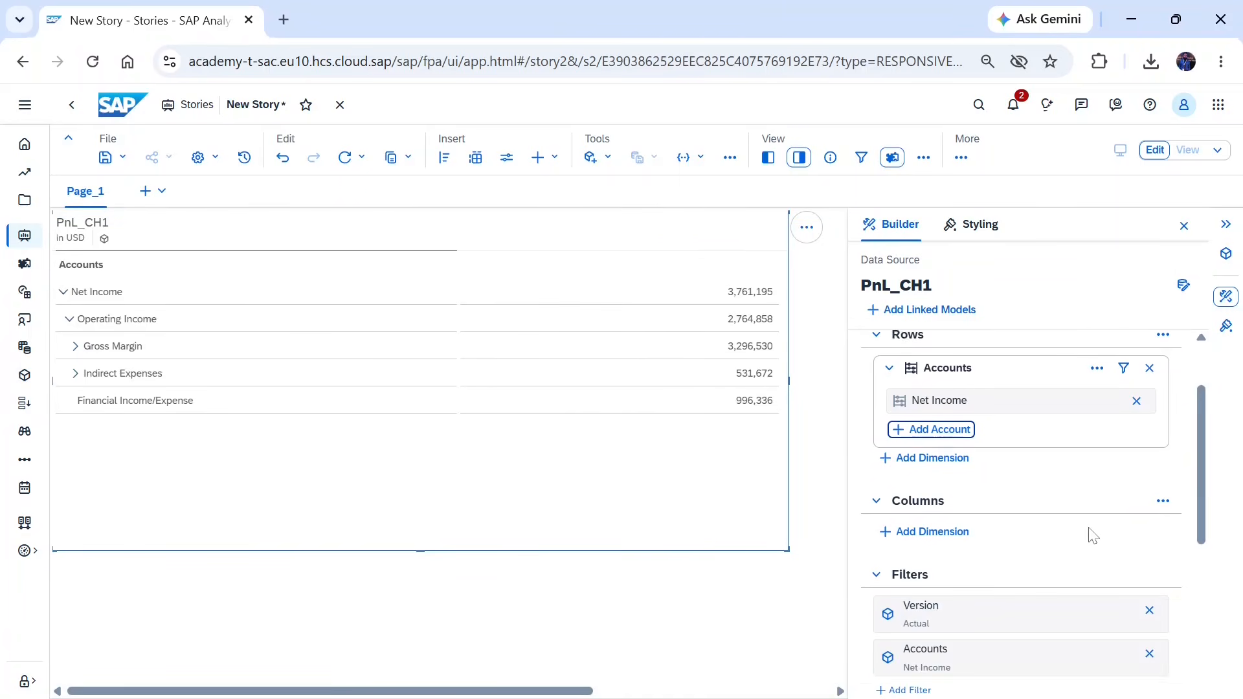
left_click(937, 538)
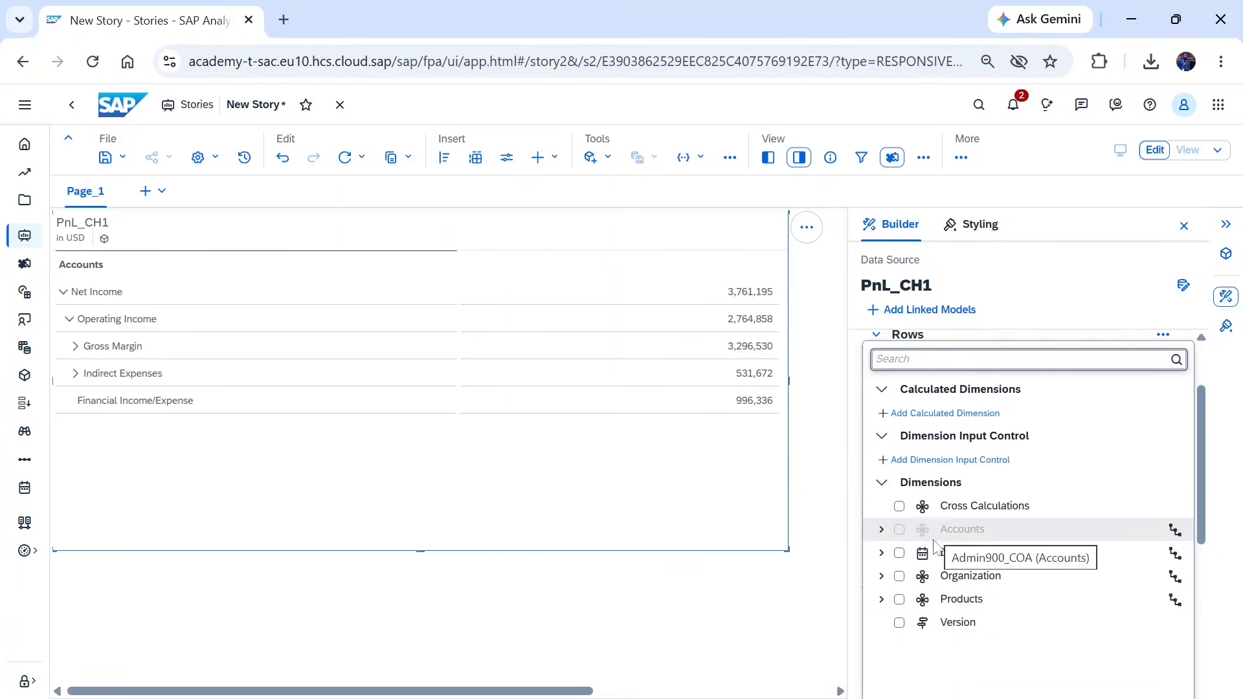
left_click(900, 623)
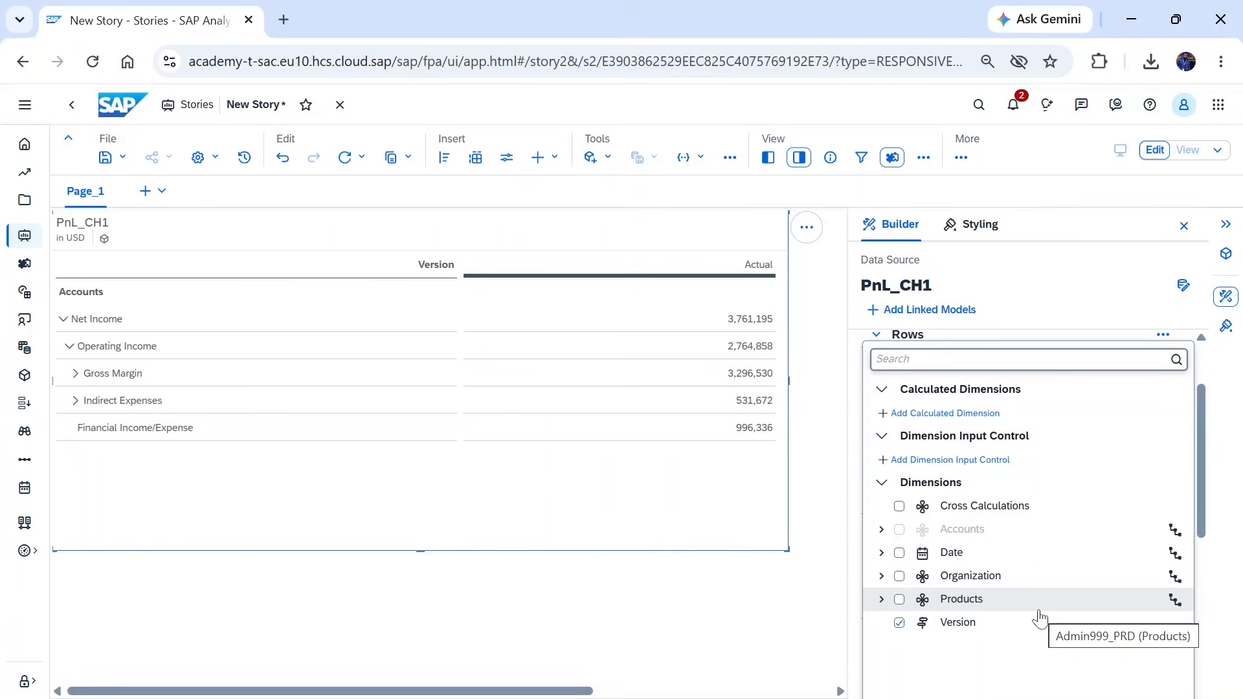
left_click(900, 554)
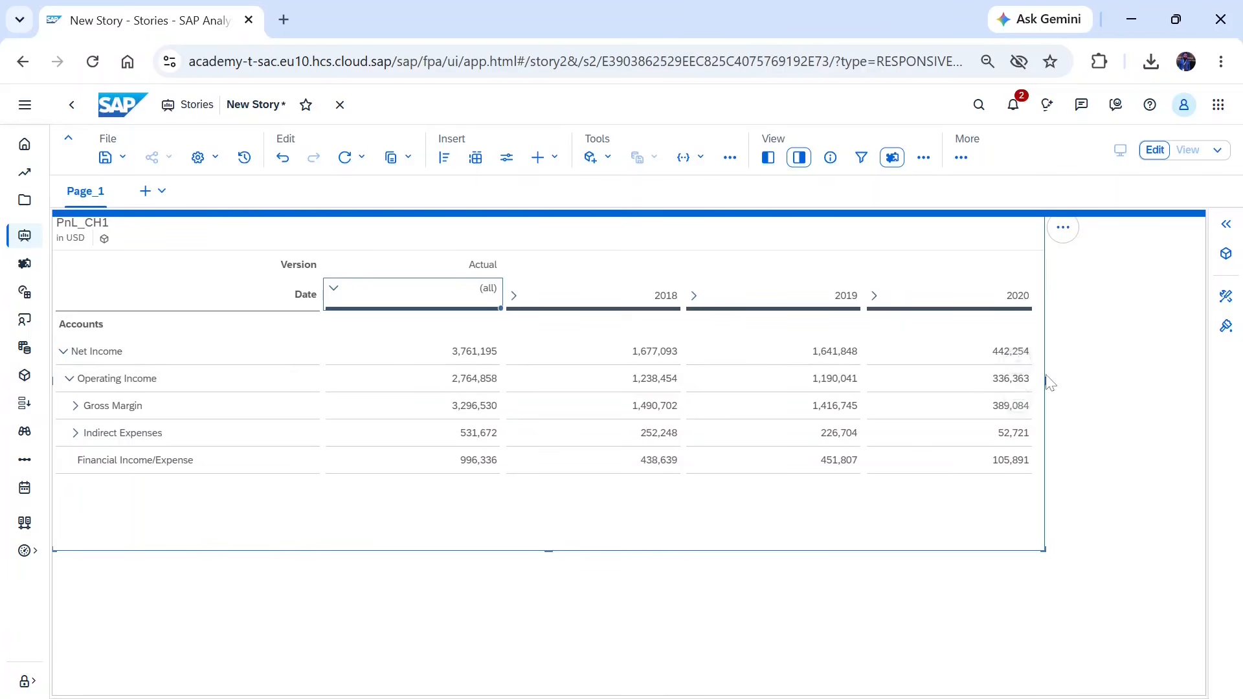
Resize the table to about half the page width with all year columns fitting, and reopen its build settings
left_click_drag(1044, 378, 1109, 379)
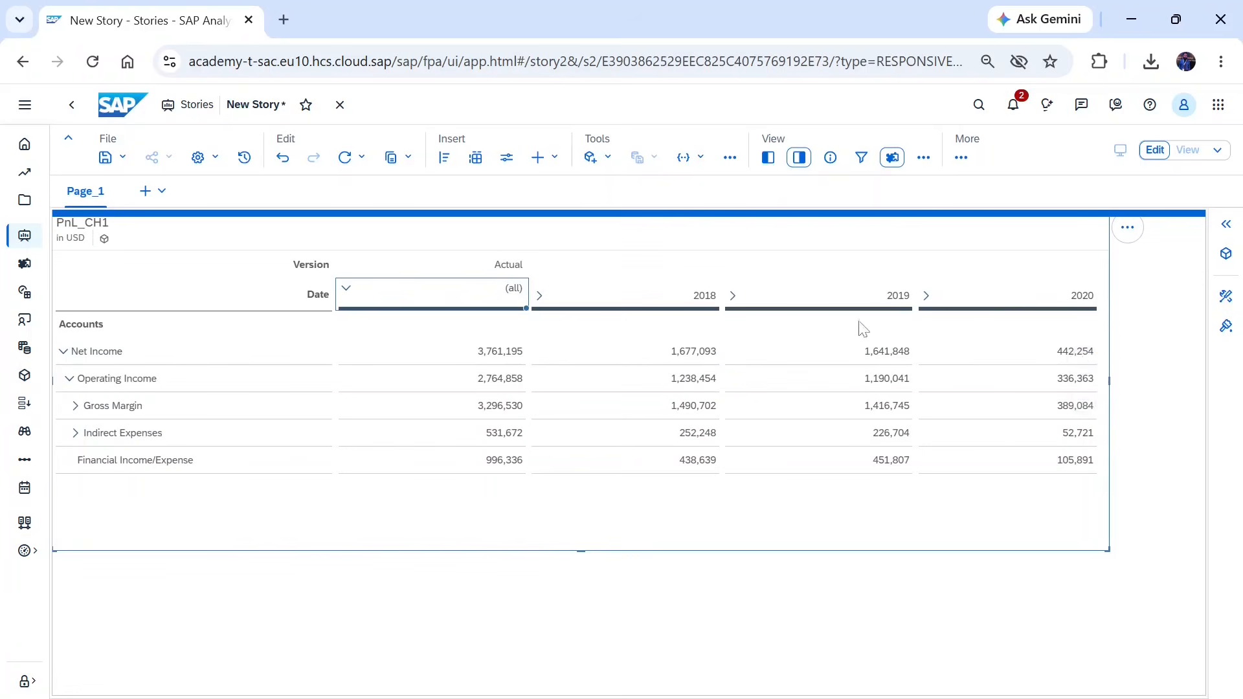
left_click(694, 382)
left_click(715, 303)
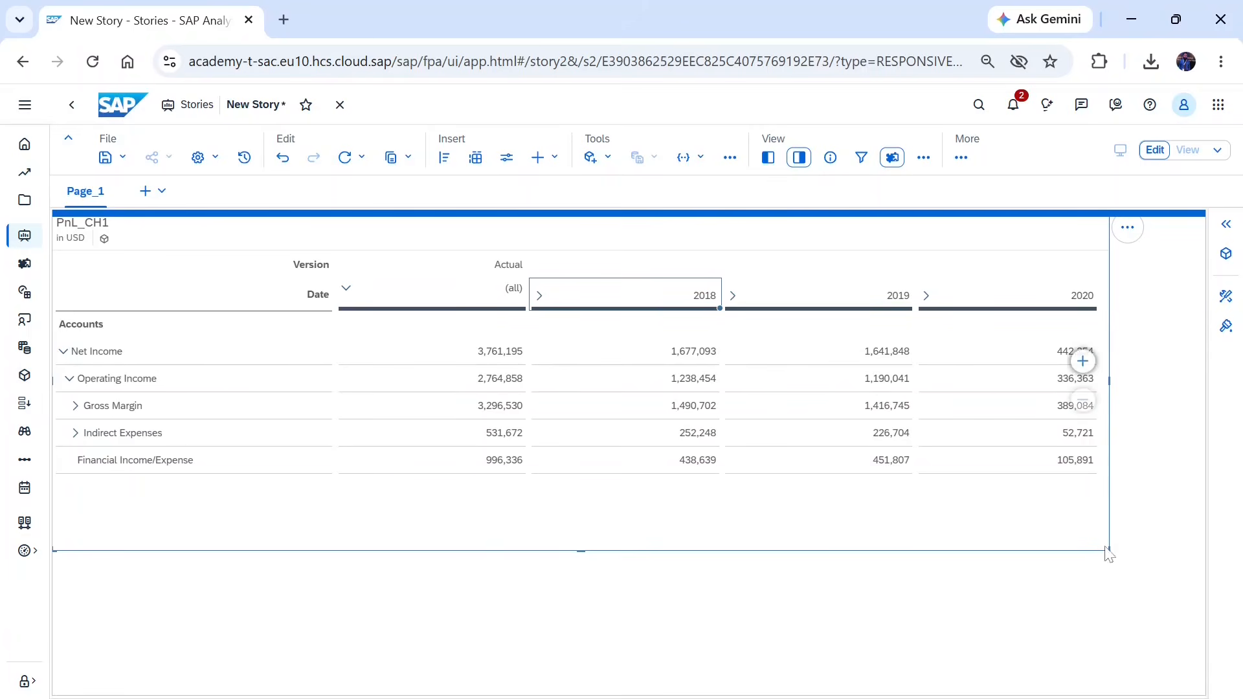
left_click_drag(1107, 550, 607, 525)
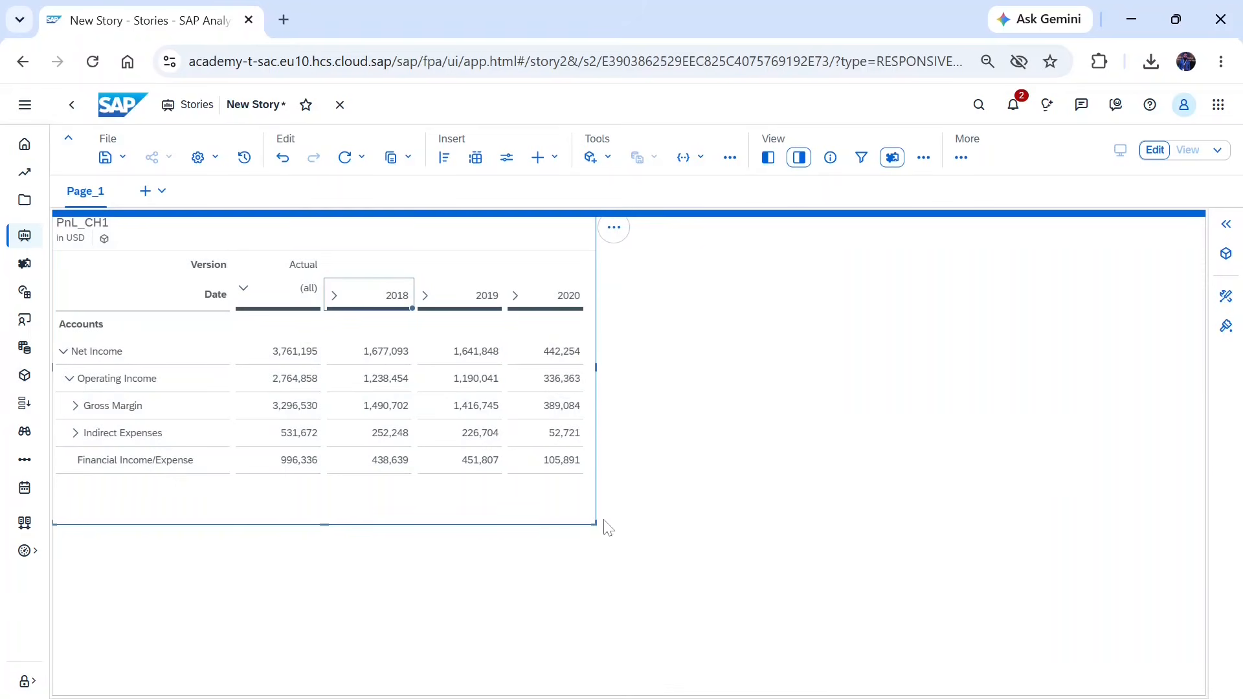
left_click_drag(594, 364, 627, 366)
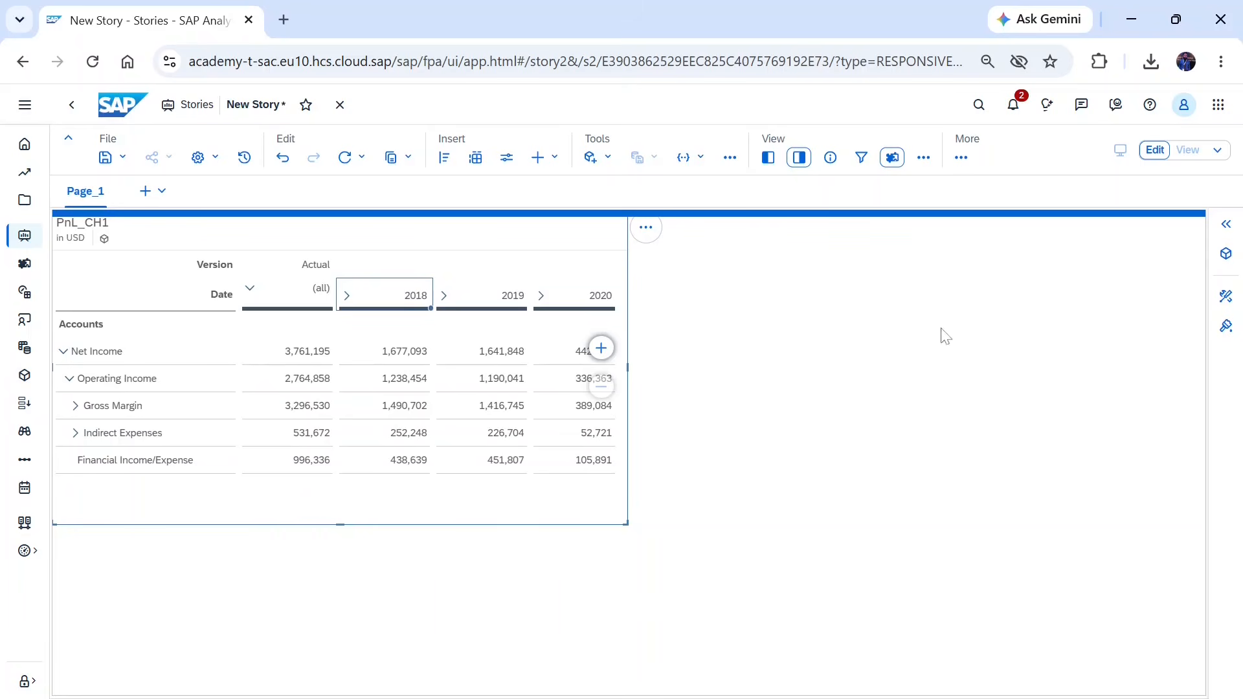
left_click(821, 320)
left_click(573, 323)
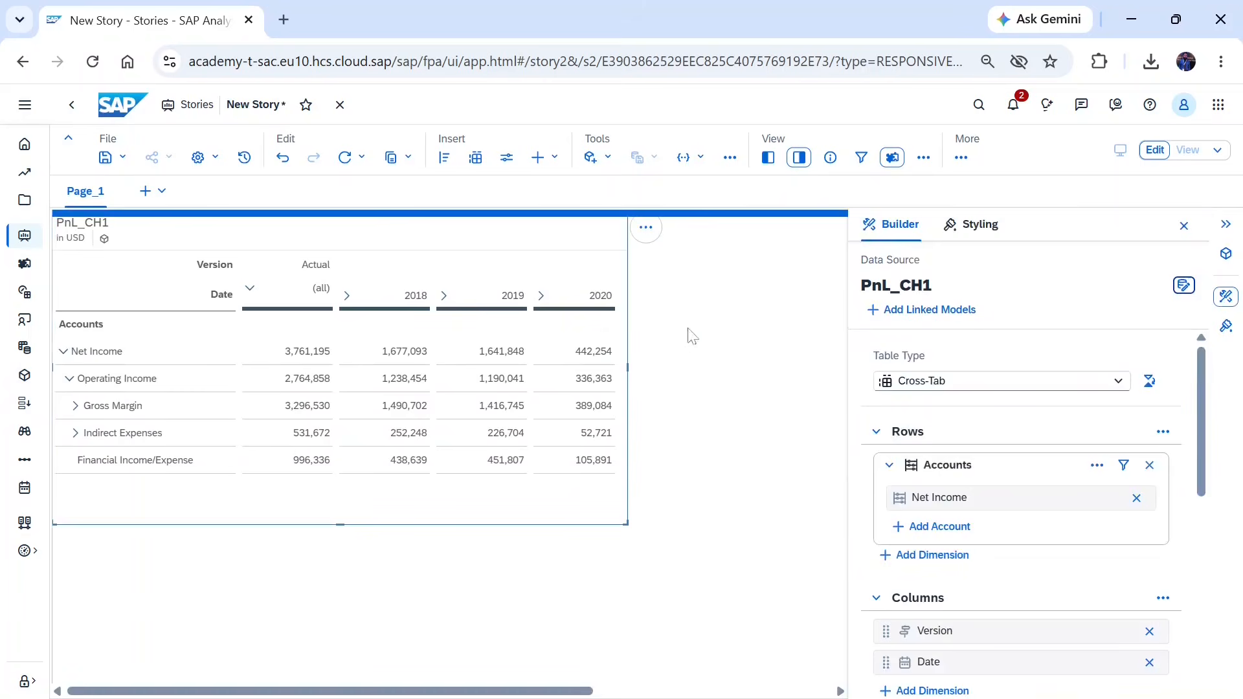
Add a Date (Member) filter to the table and restrict it to the years 2019 and 2020
scroll(1030, 439, "down", 6)
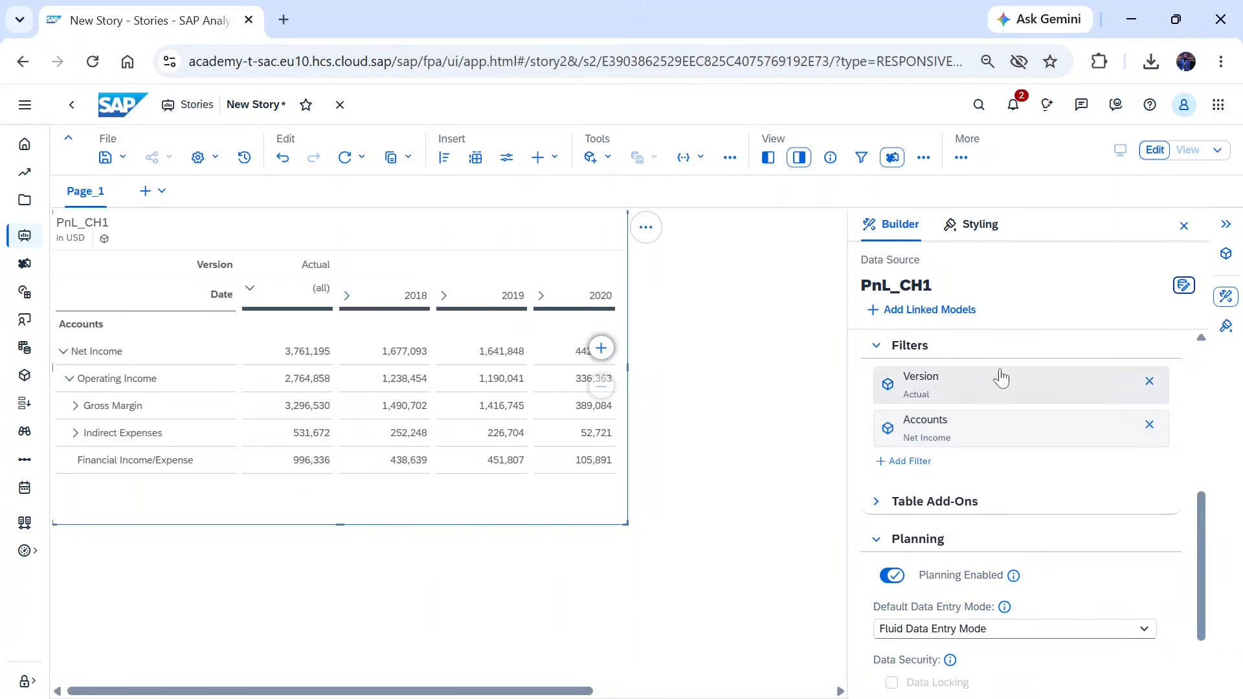
left_click(909, 462)
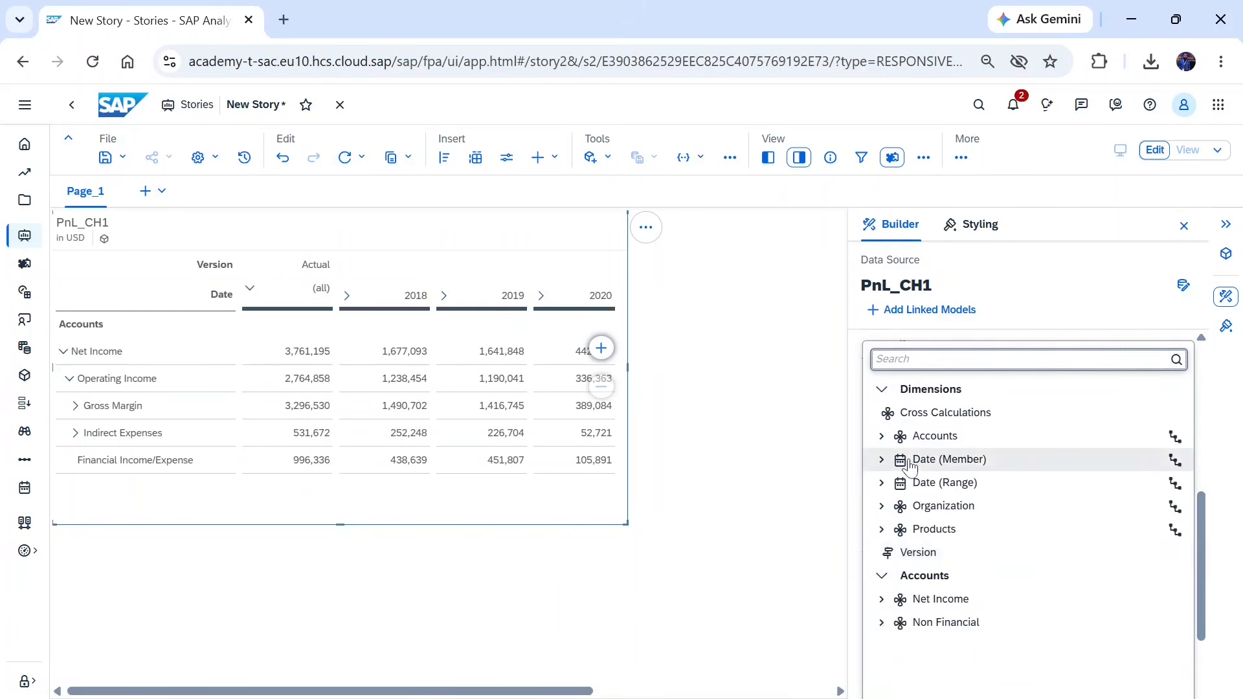
left_click(883, 459)
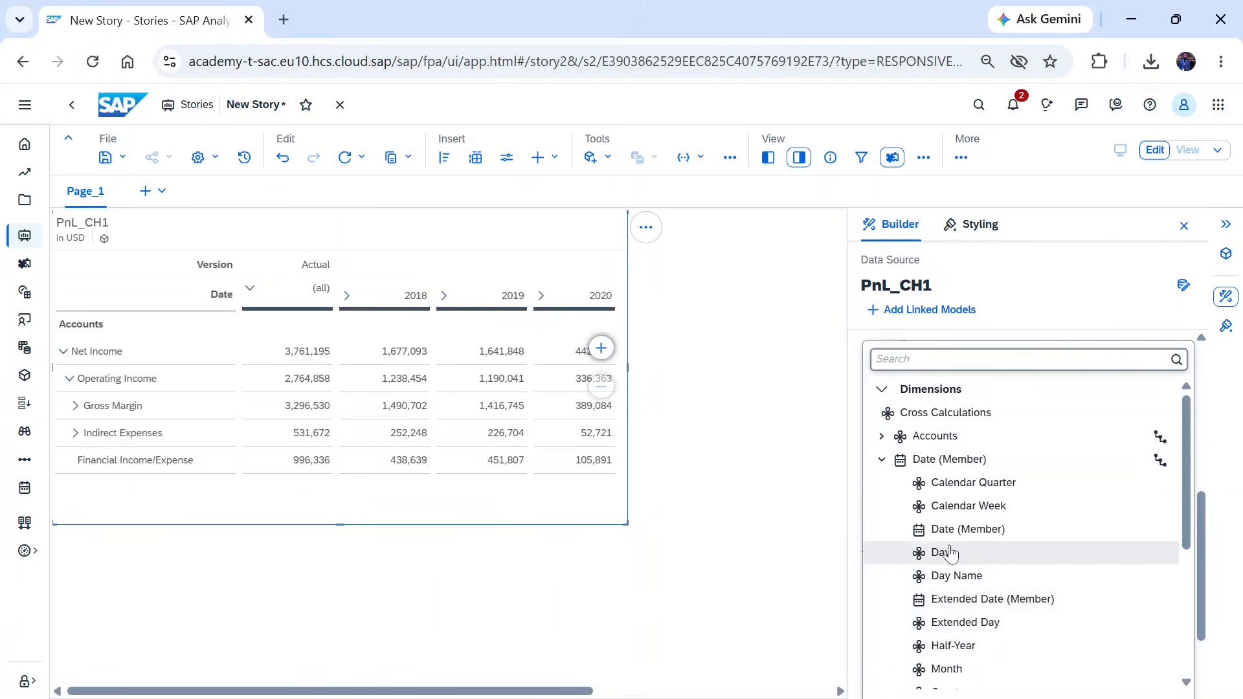
left_click(954, 461)
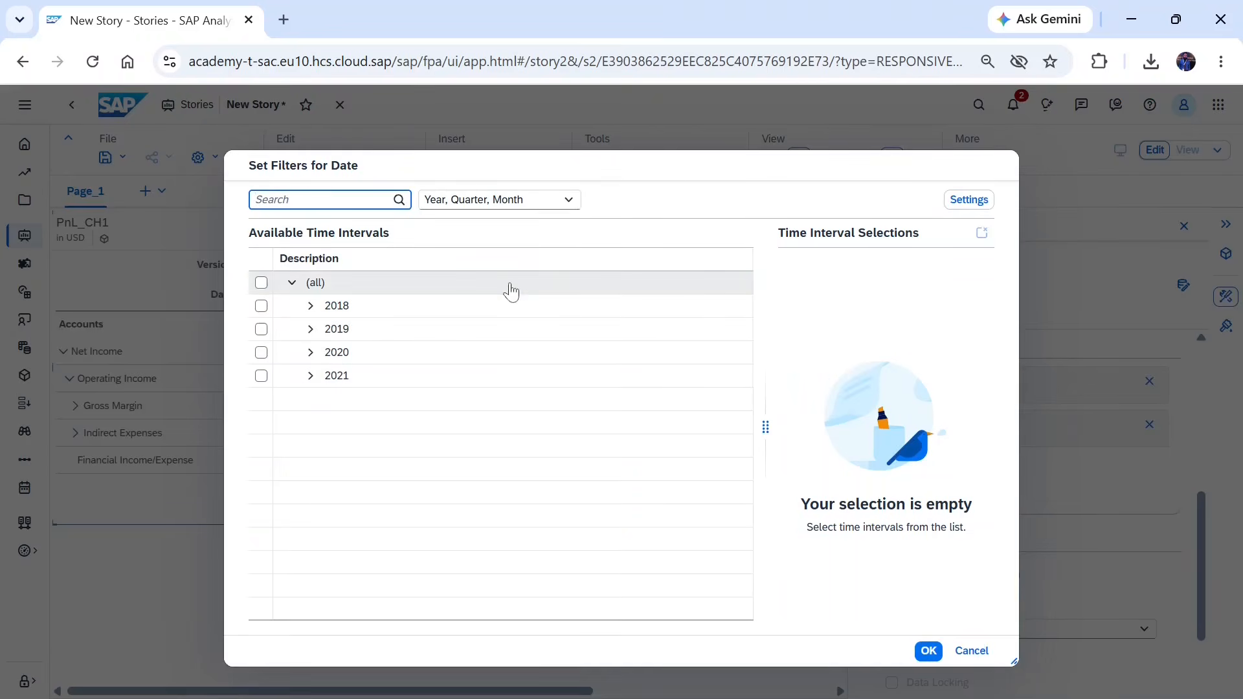
left_click(261, 328)
left_click(261, 352)
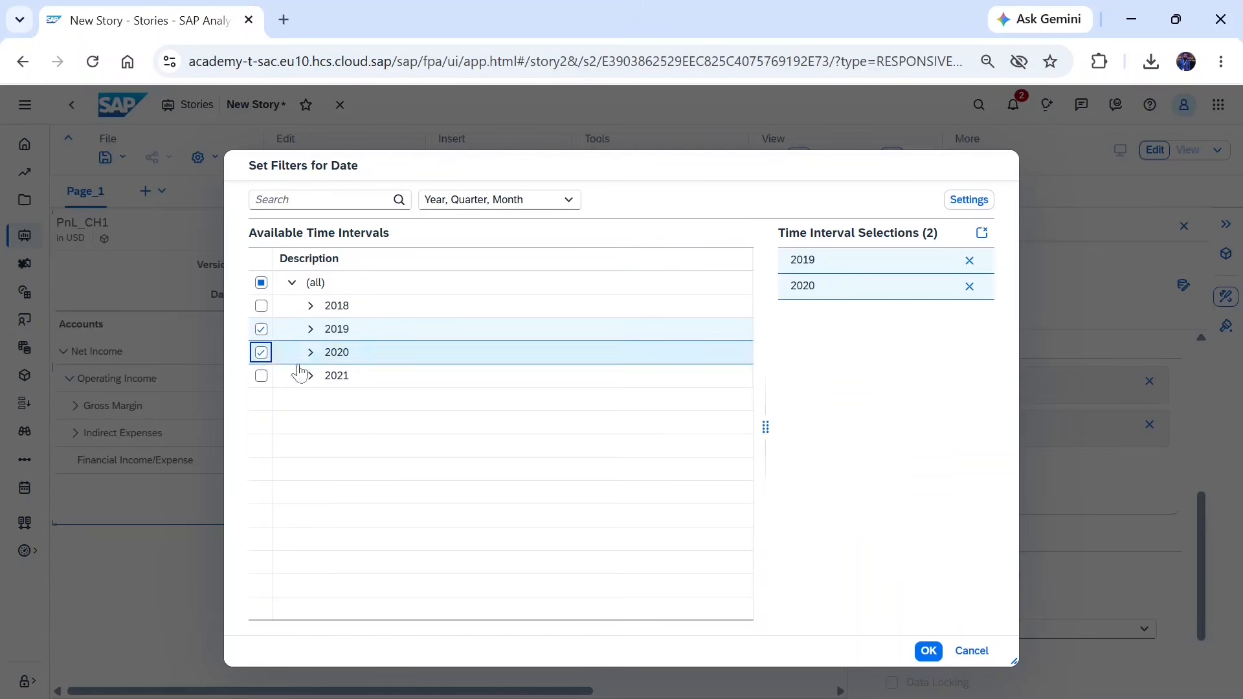
left_click(929, 652)
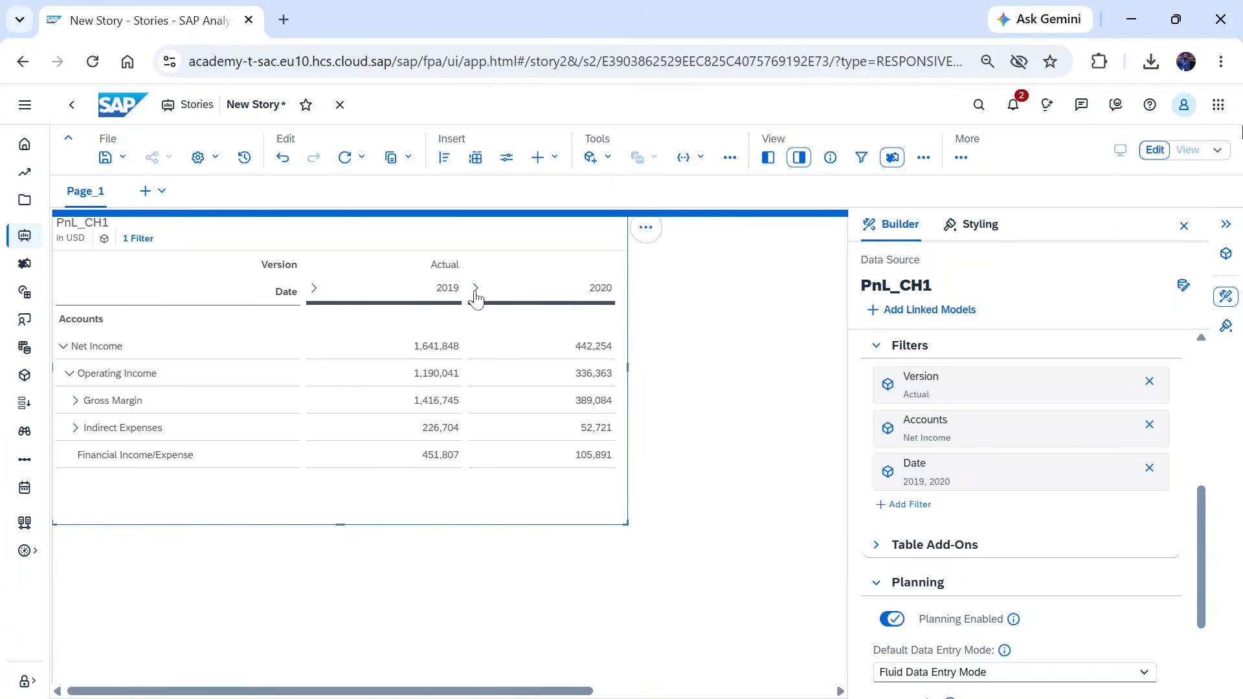
Expand the 2019 and 2020 columns into quarters and widen the table to reveal Q1 (2020)
left_click(313, 288)
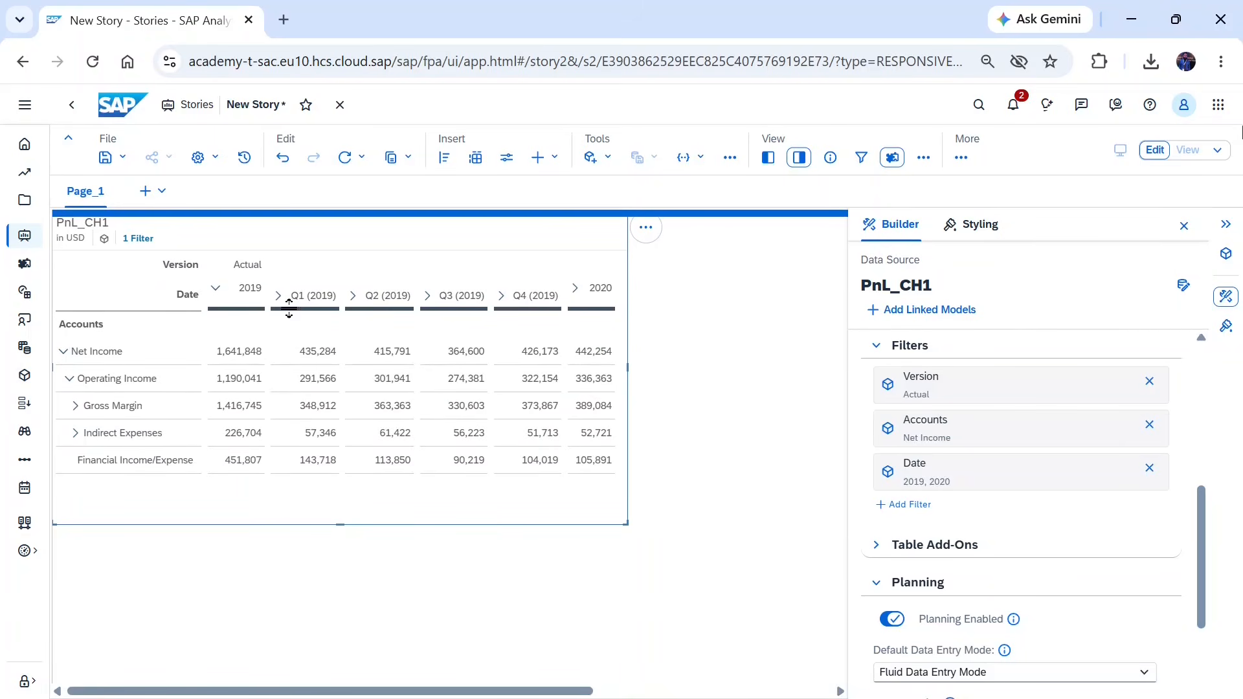
left_click(575, 289)
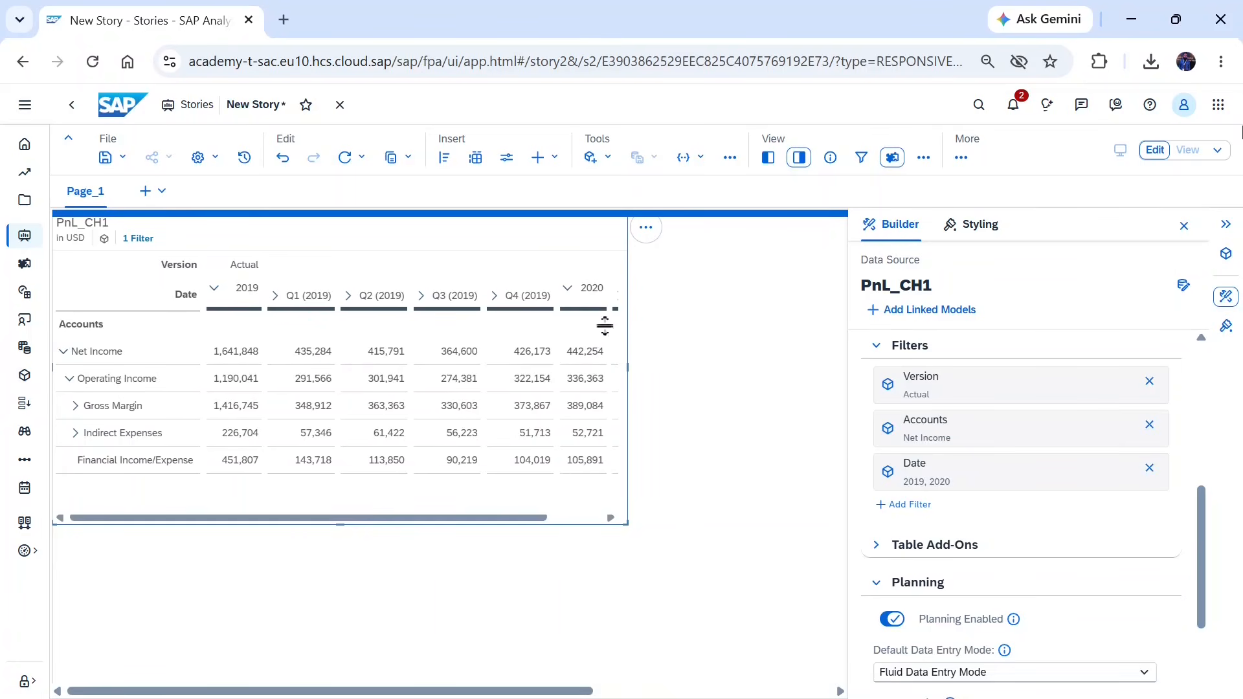
left_click_drag(627, 367, 845, 378)
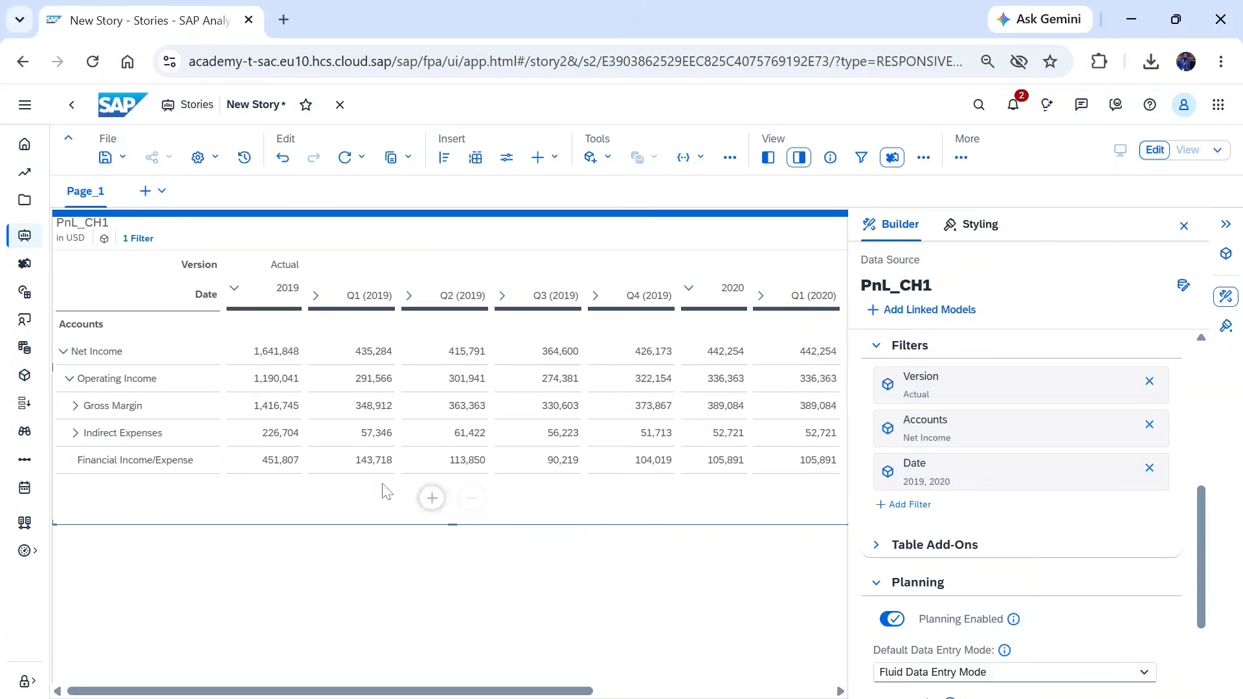
Drill Q1 (2020) down to its months, view January to March, and collapse the quarter again
left_click_drag(382, 692, 486, 691)
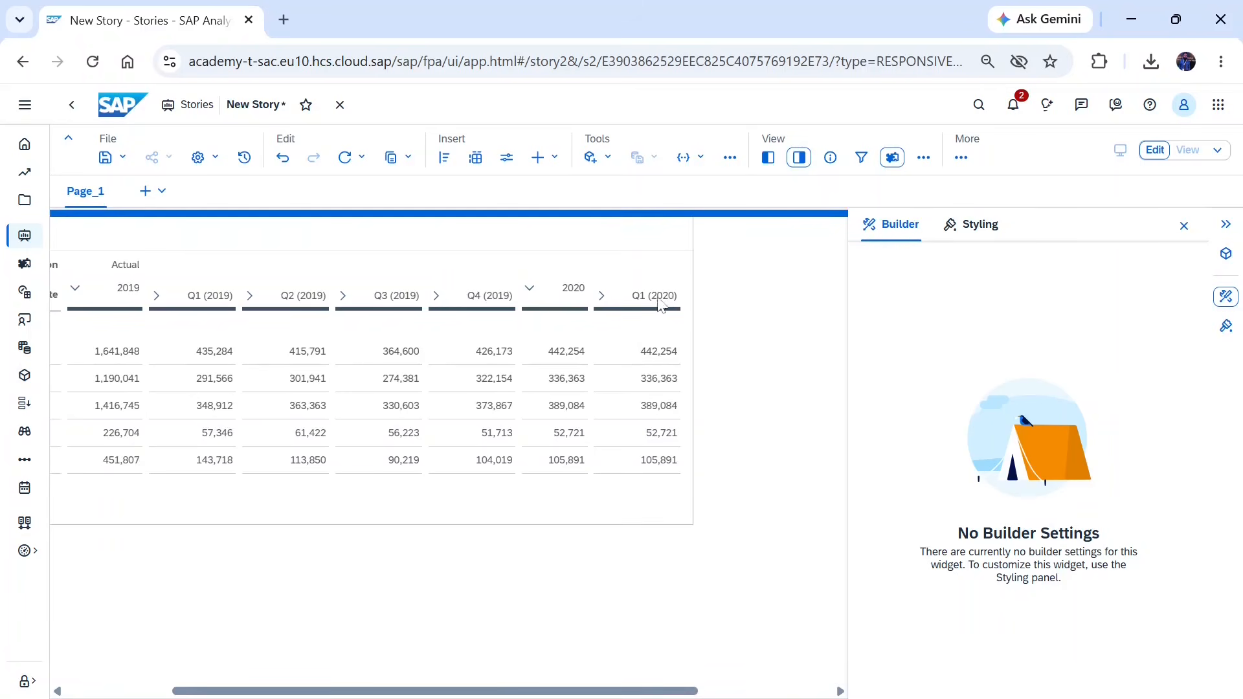
left_click(602, 301)
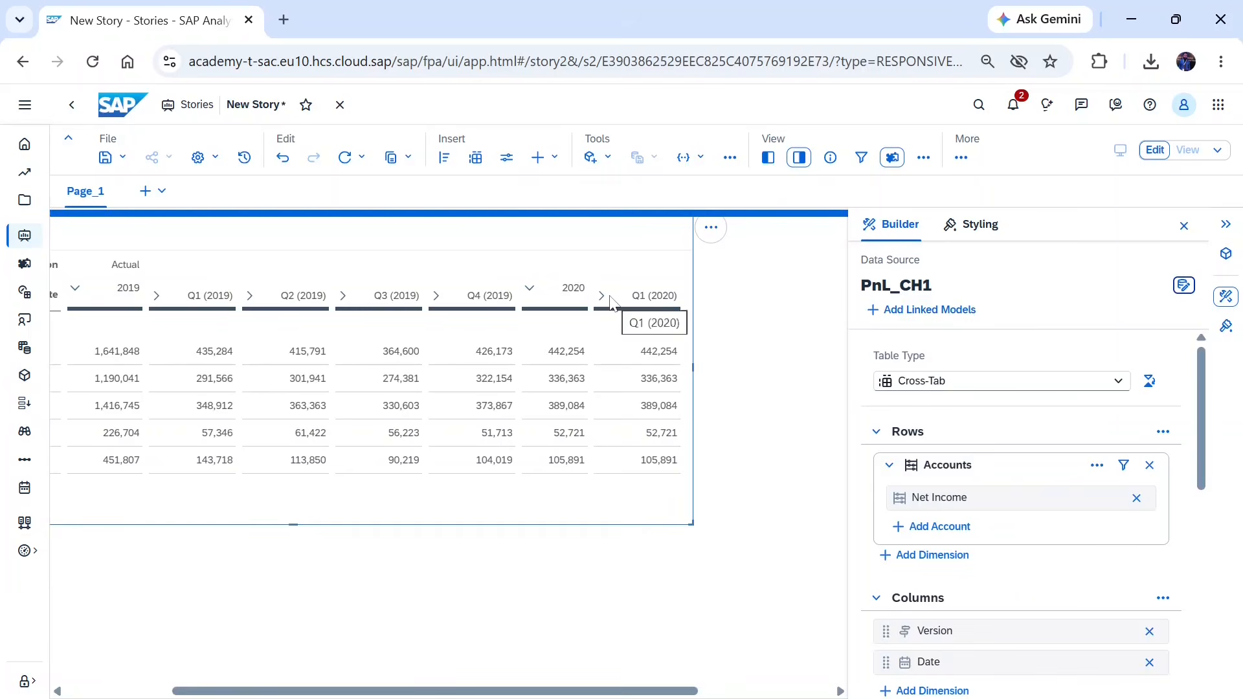
left_click(602, 296)
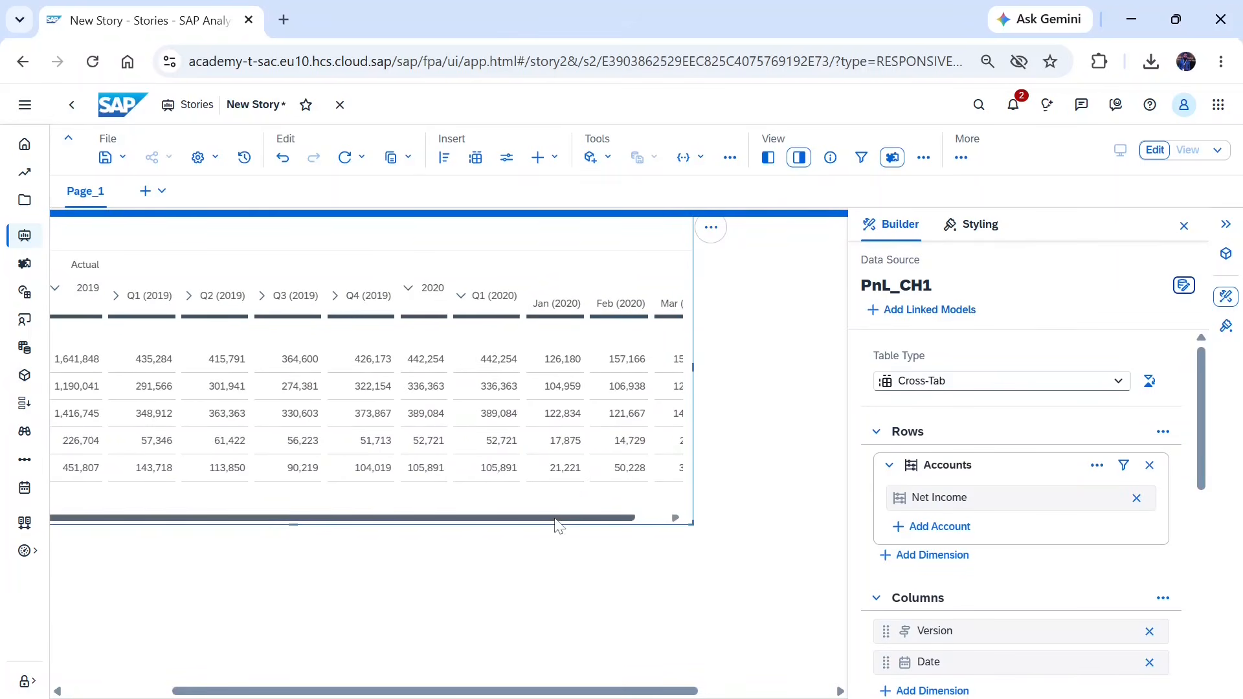
left_click_drag(555, 519, 665, 540)
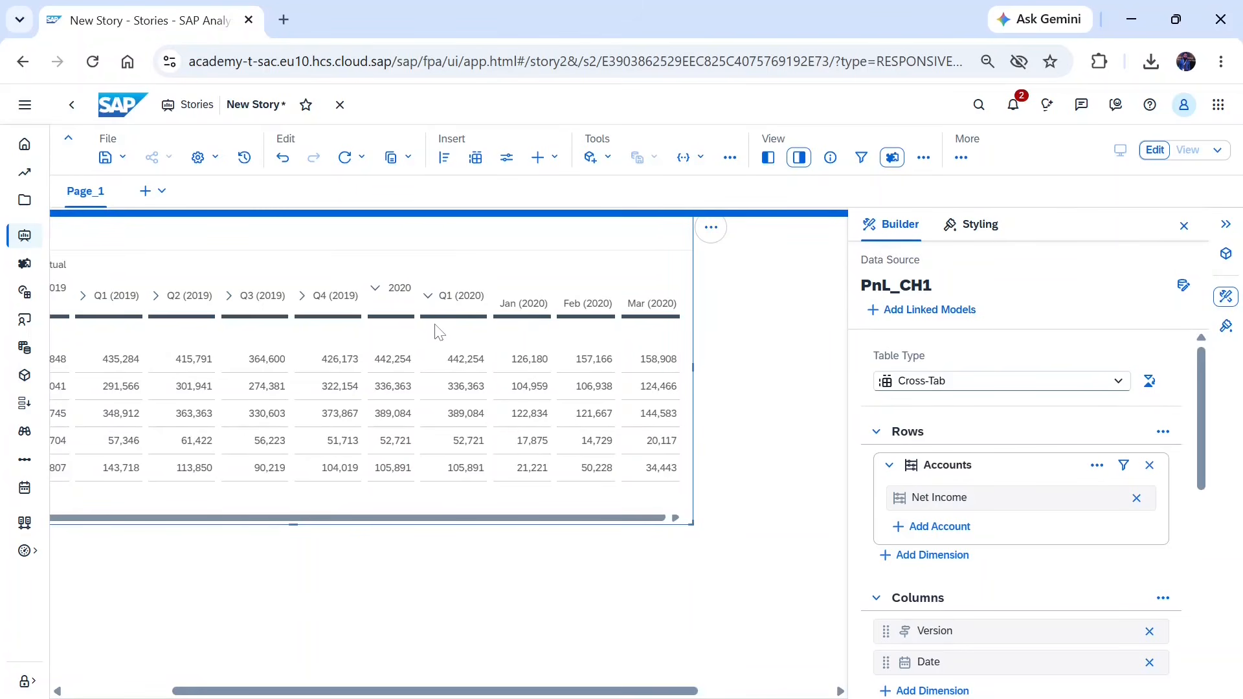
left_click(429, 299)
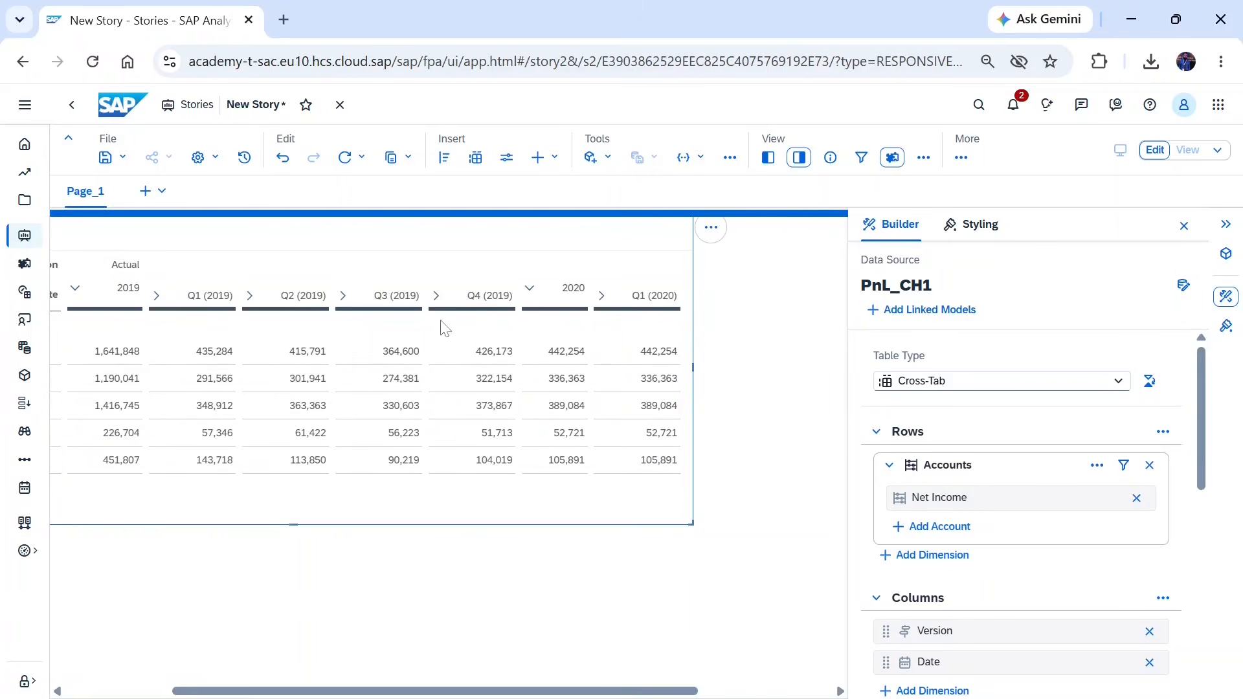
Collapse 2020, expand Q1 (2019) to view its months, and collapse 2019 back to year level
left_click(530, 291)
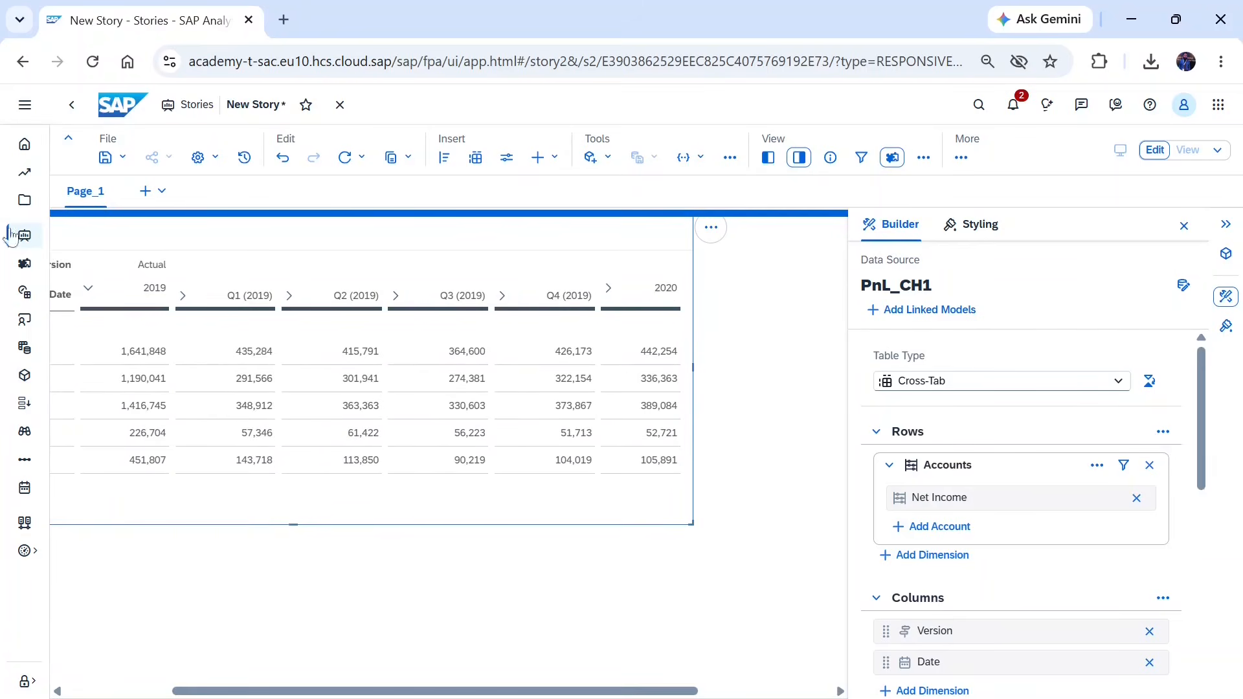
left_click(182, 297)
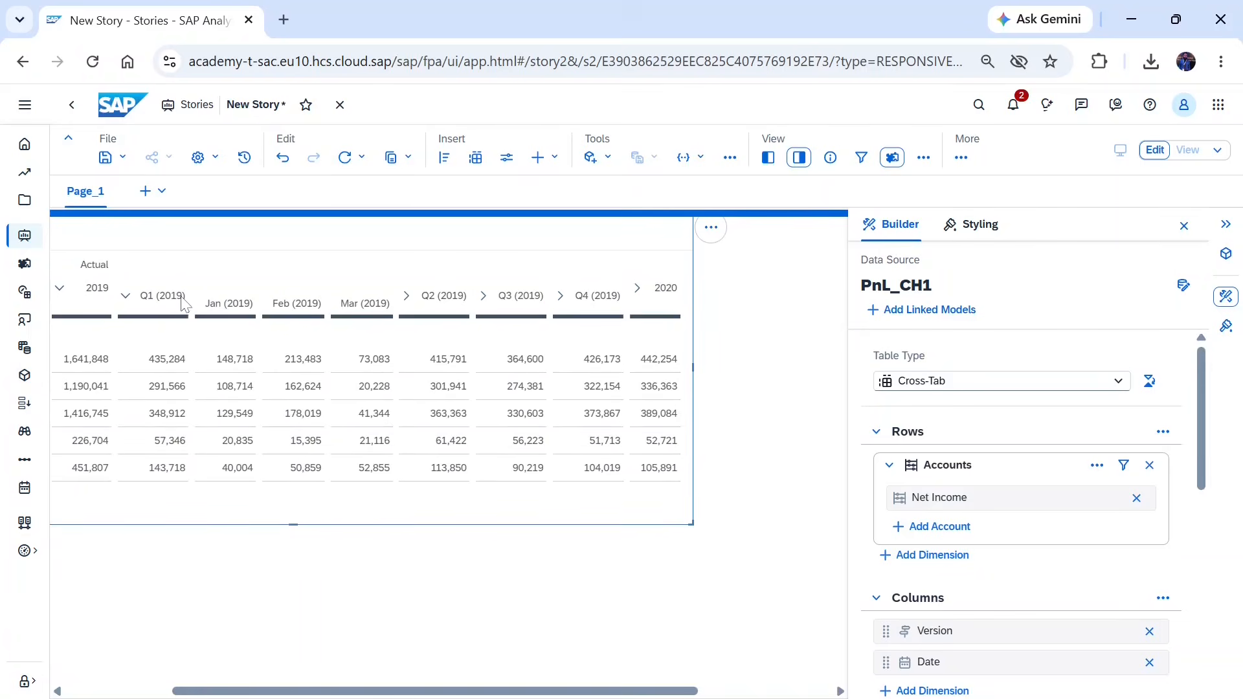
left_click_drag(478, 691, 337, 694)
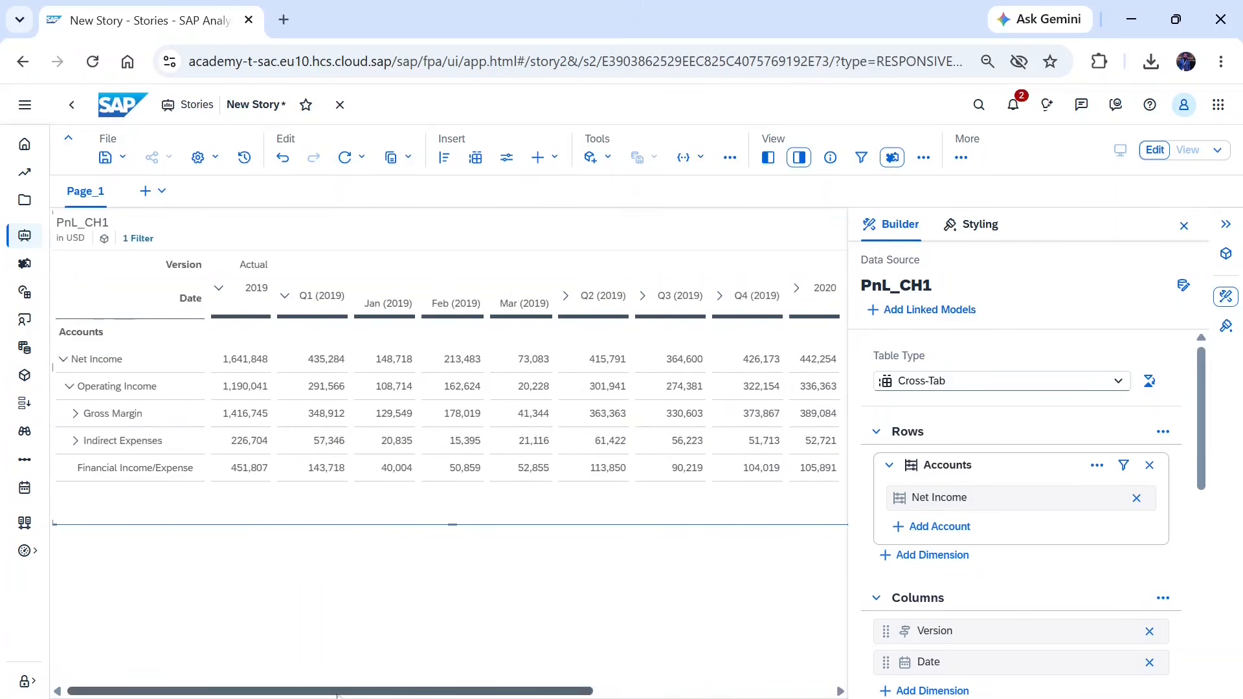
left_click(220, 290)
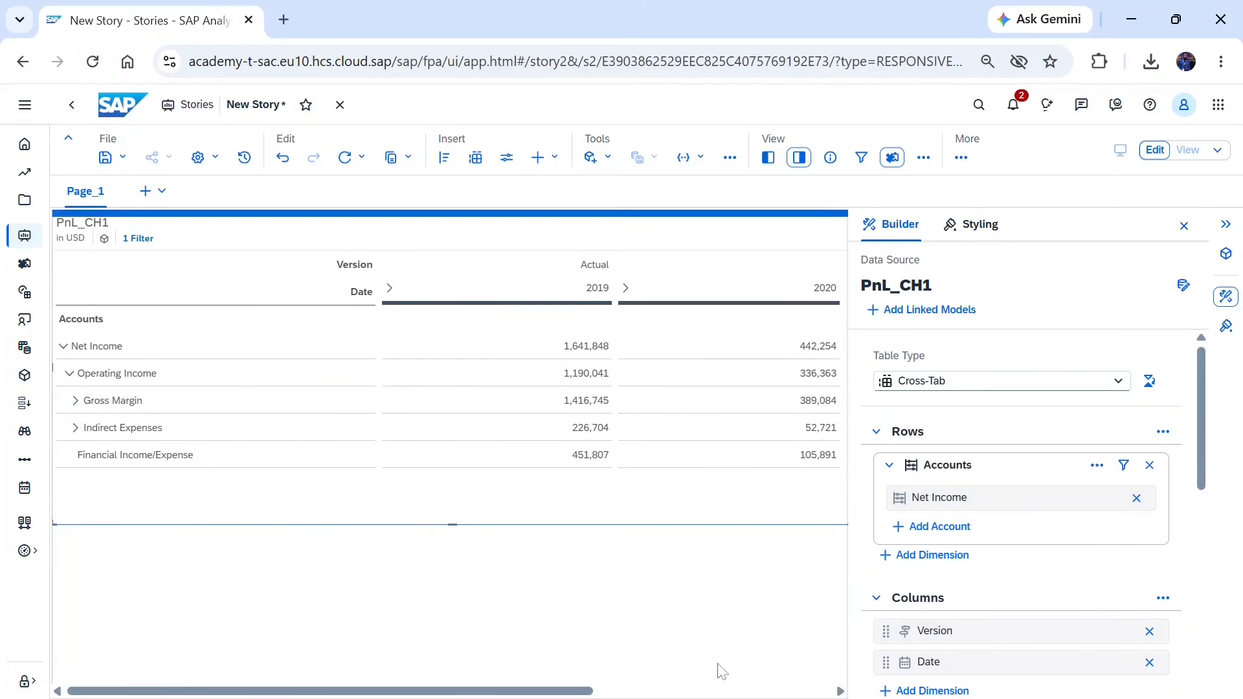
Remove the Date dimension from the table columns, leaving only Version
left_click_drag(509, 693, 643, 694)
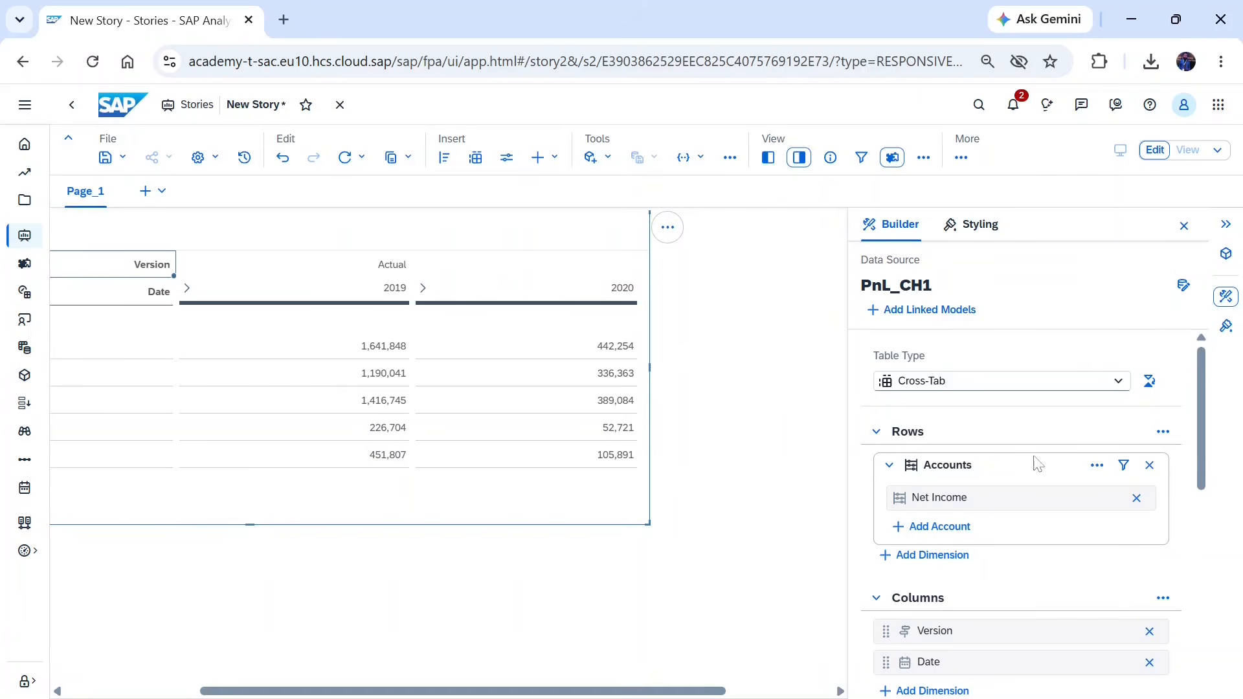
scroll(1094, 531, "down", 3)
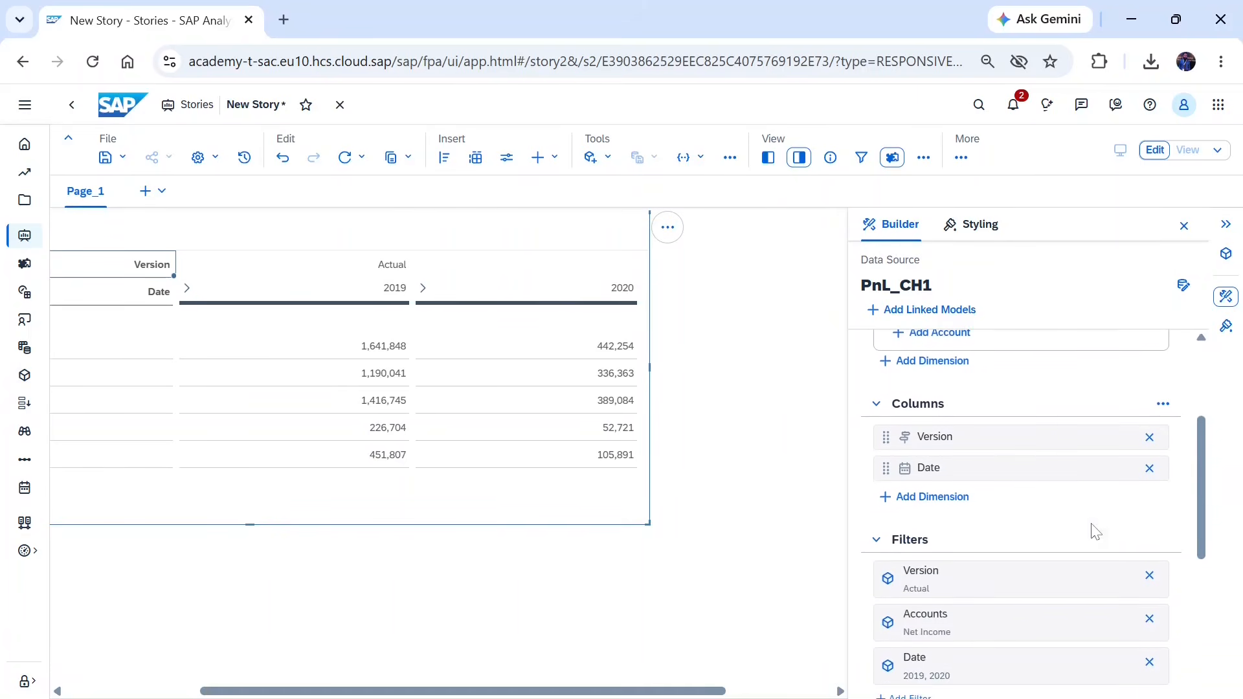
left_click(1150, 472)
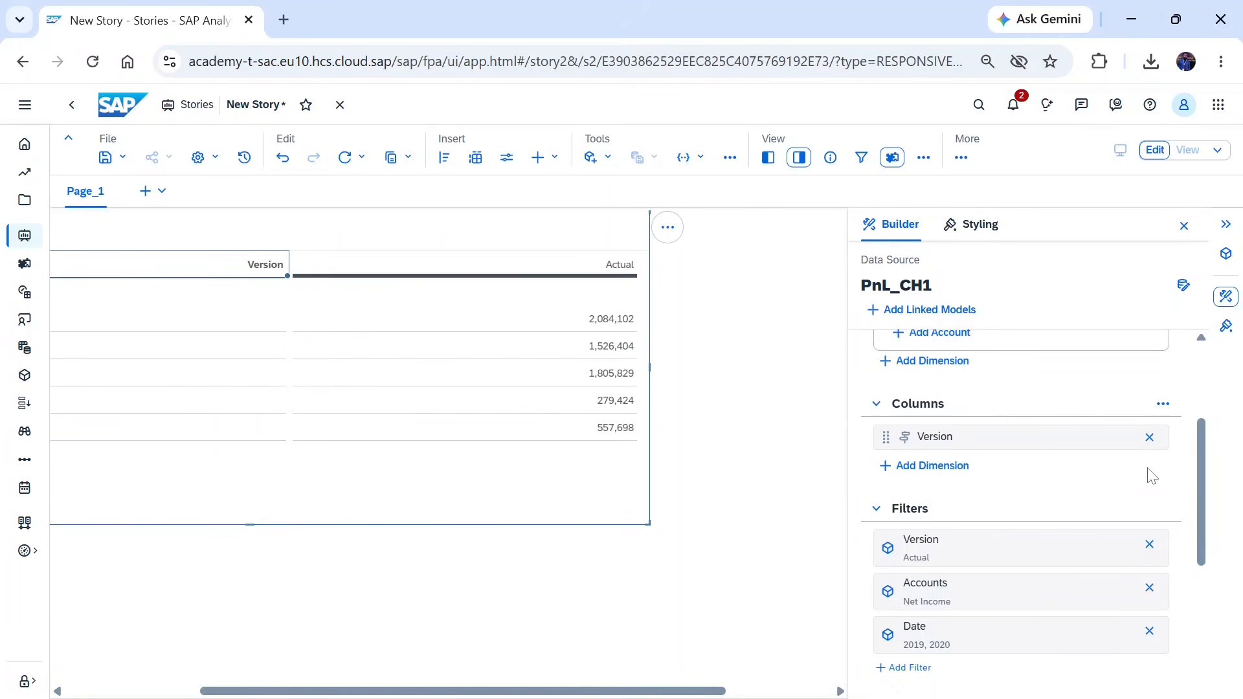
Narrow the table to fit its single Actual column and move it slightly down and right from the page's upper-left corner
left_click(738, 382)
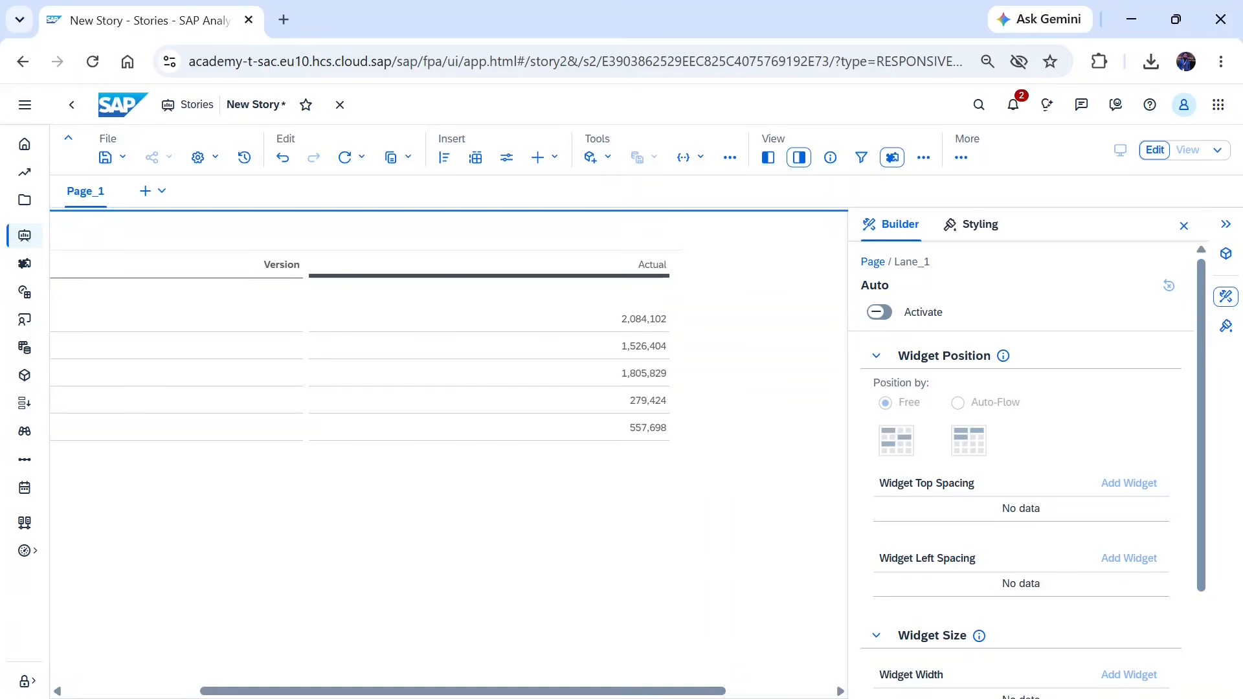
left_click_drag(679, 692, 554, 694)
left_click(1120, 149)
left_click(751, 239)
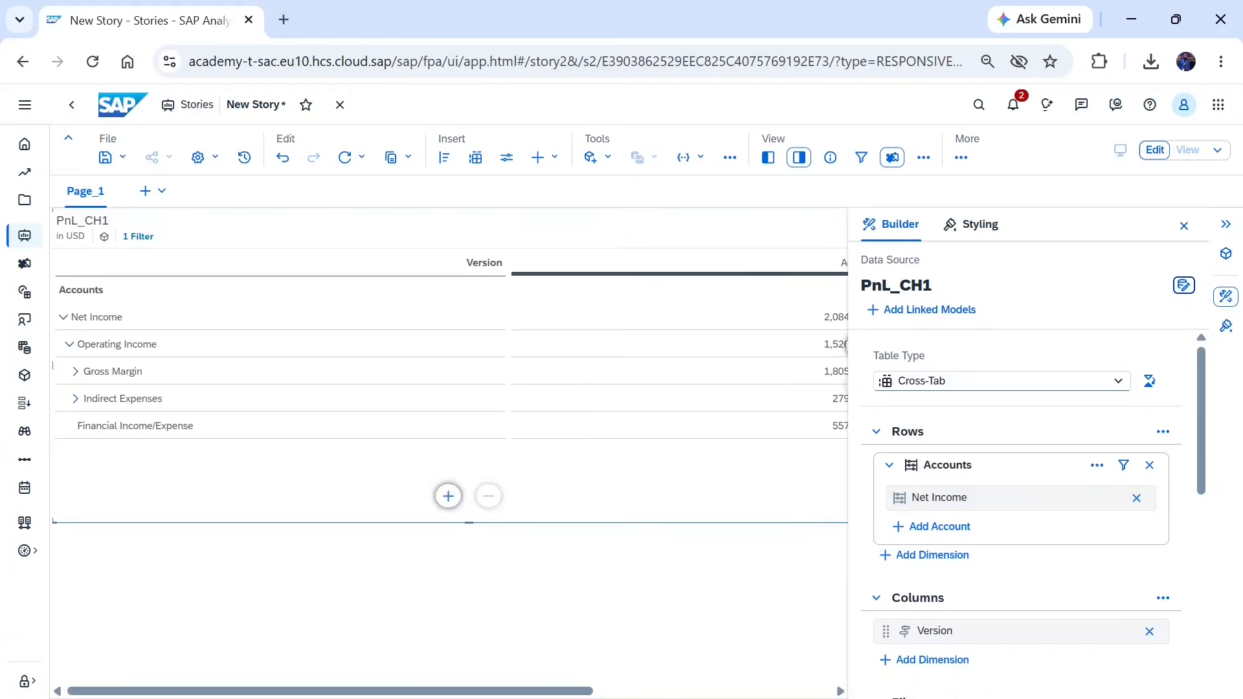
left_click_drag(573, 691, 738, 693)
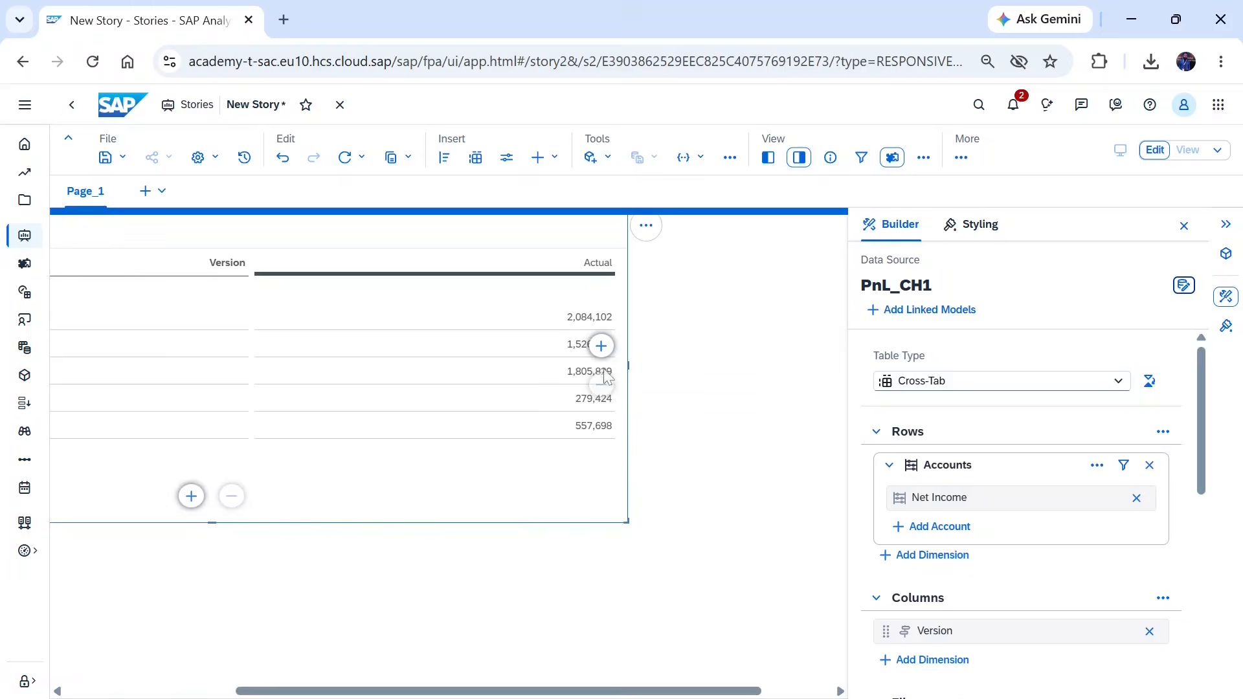
left_click_drag(630, 373, 339, 388)
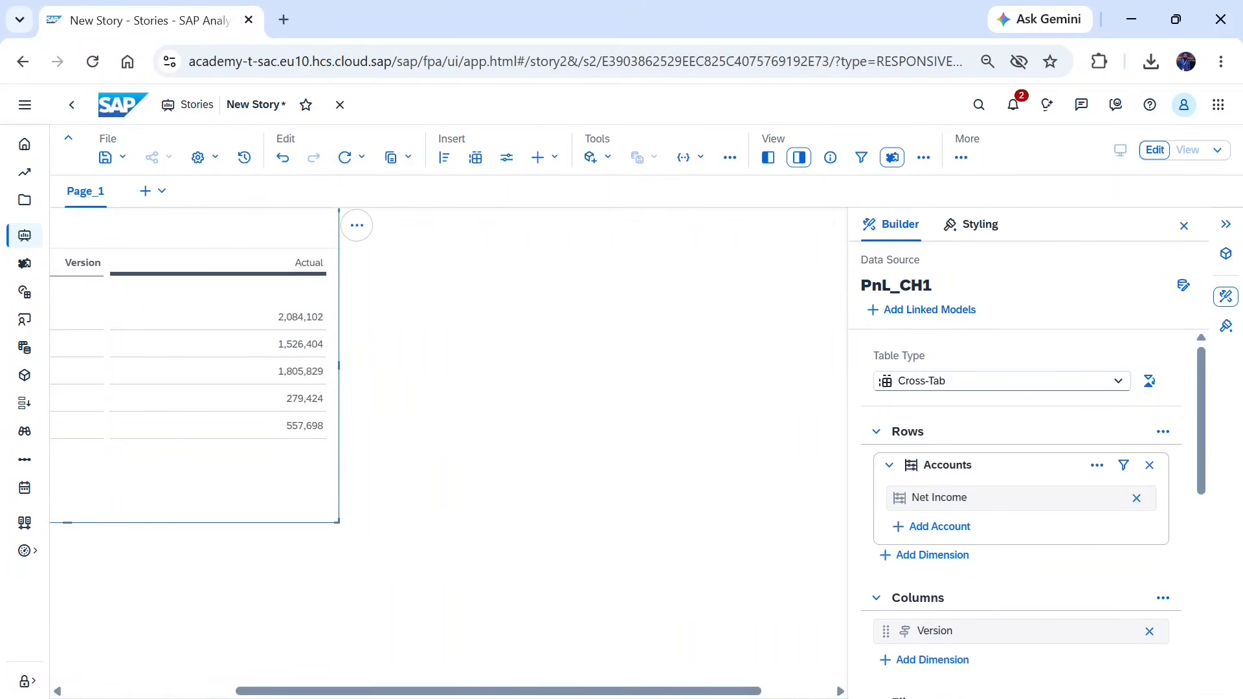
left_click_drag(706, 691, 538, 691)
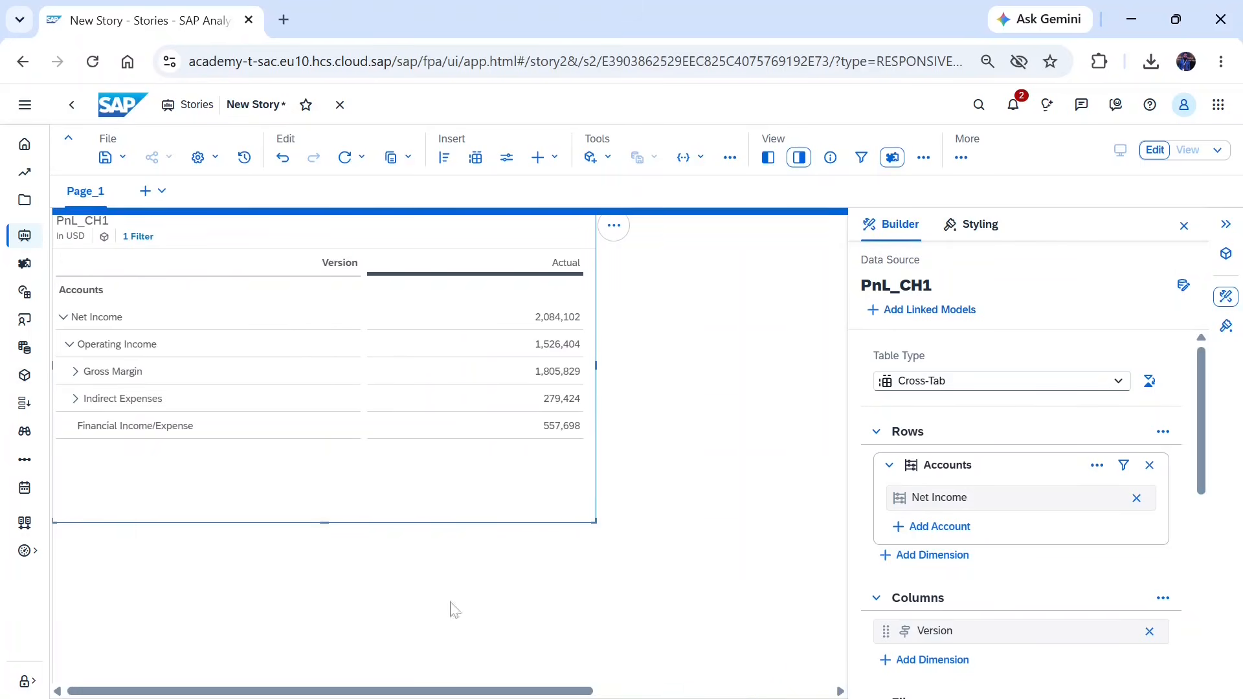
left_click_drag(560, 524, 627, 573)
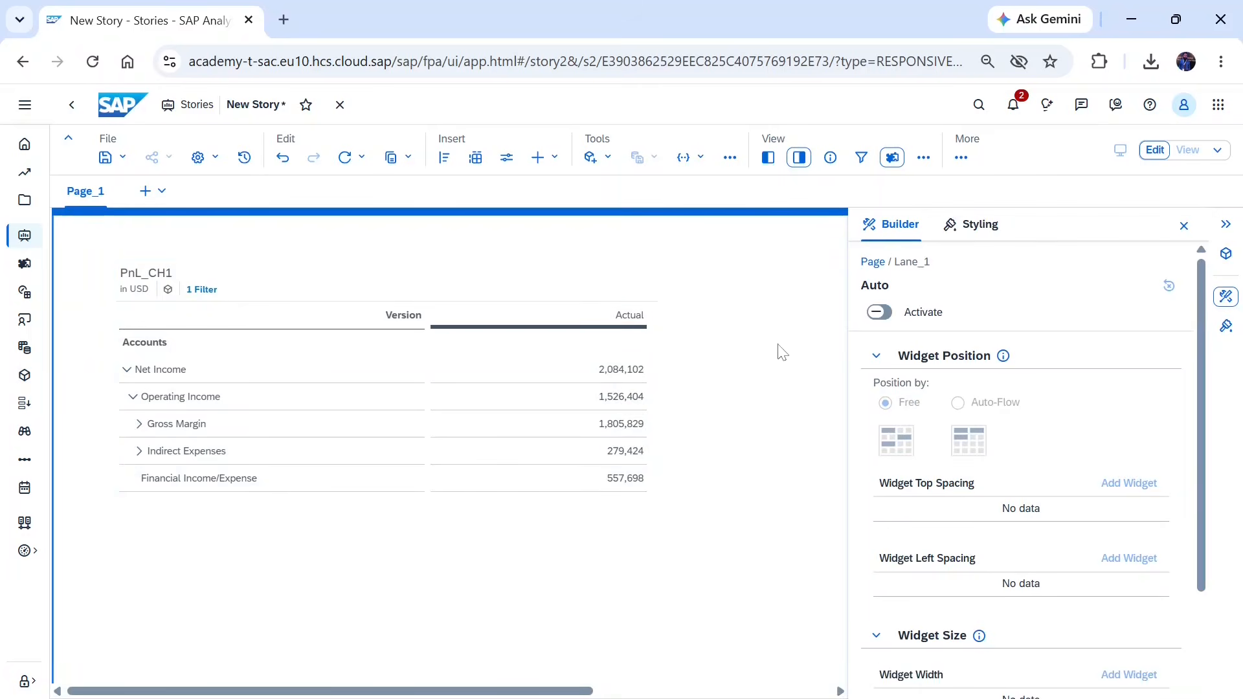
left_click(555, 324)
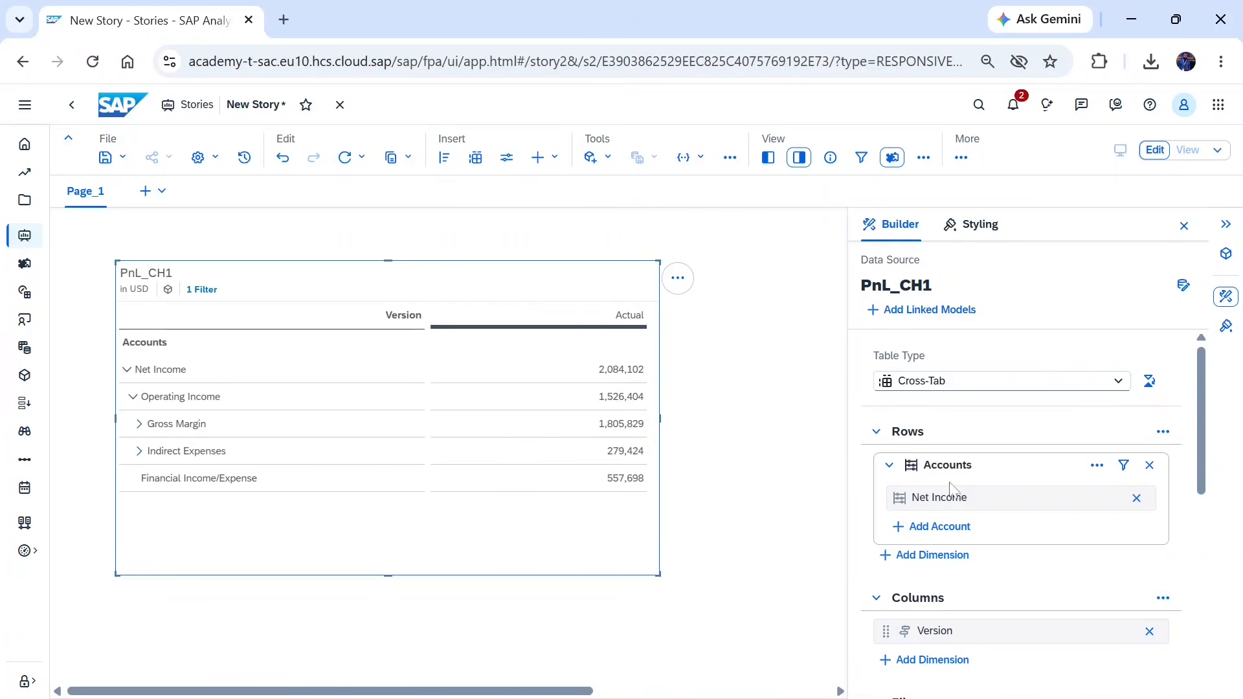
Review the table's row, column and filter settings, including the time intervals selected in the Date filter
scroll(952, 482, "down", 3)
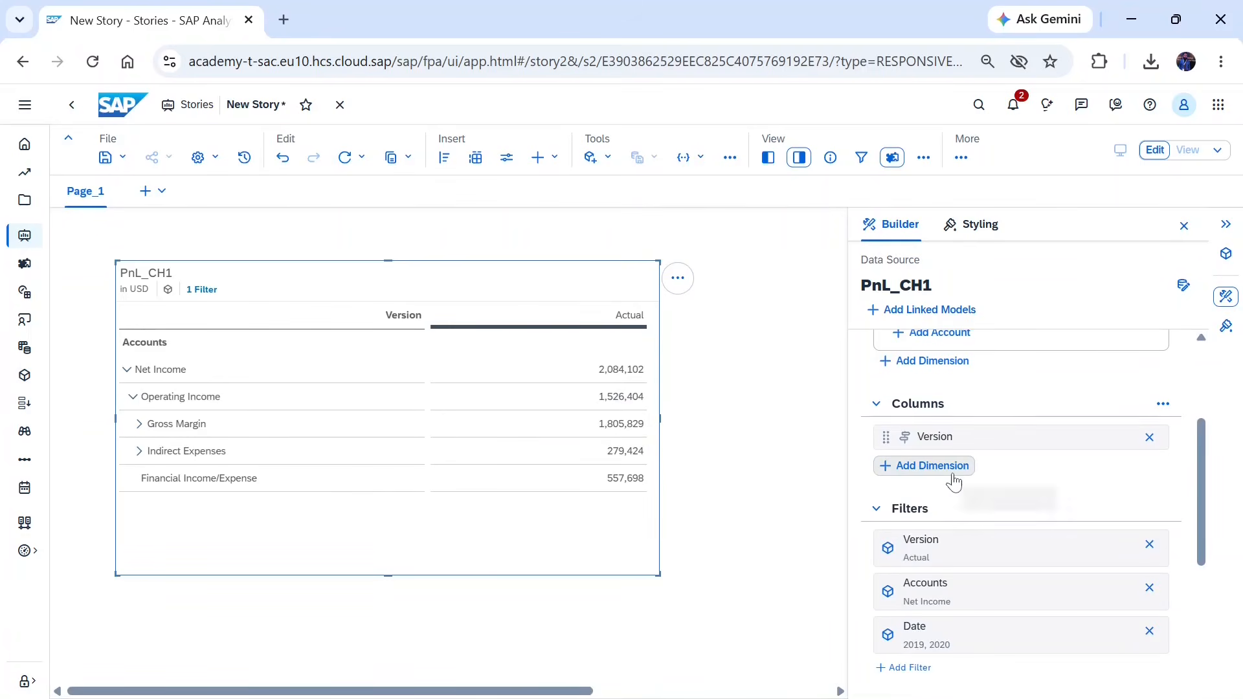
scroll(954, 480, "down", 3)
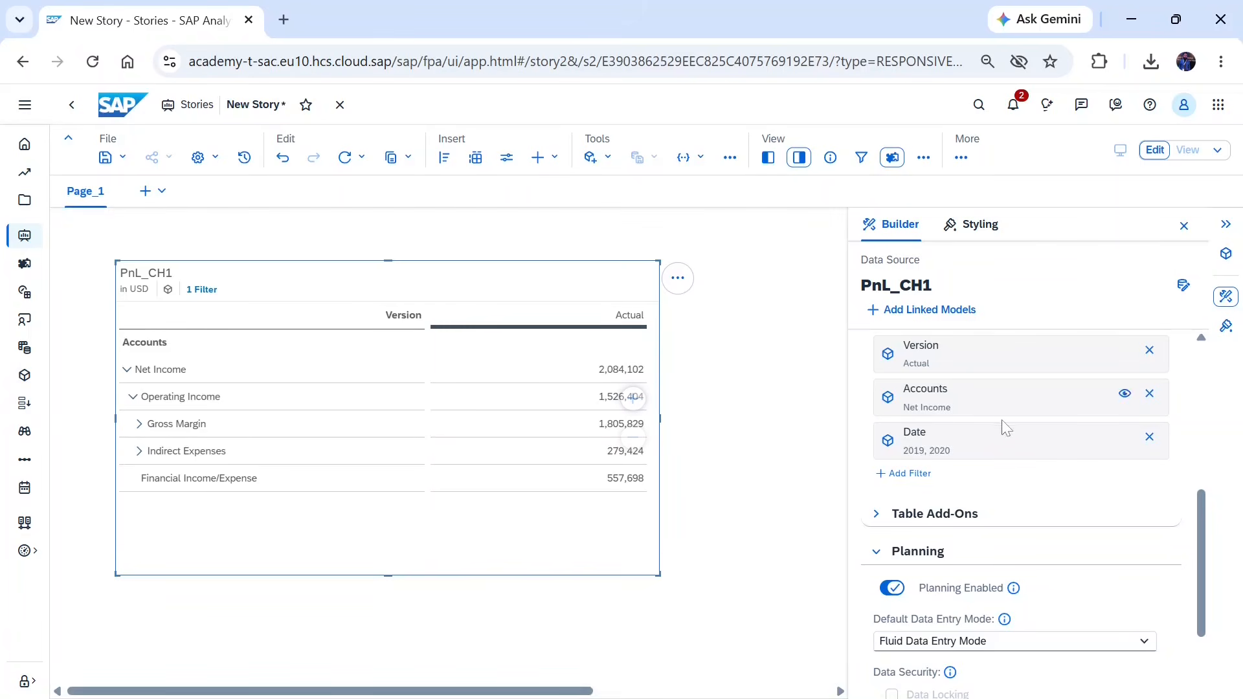
scroll(1077, 430, "up", 5)
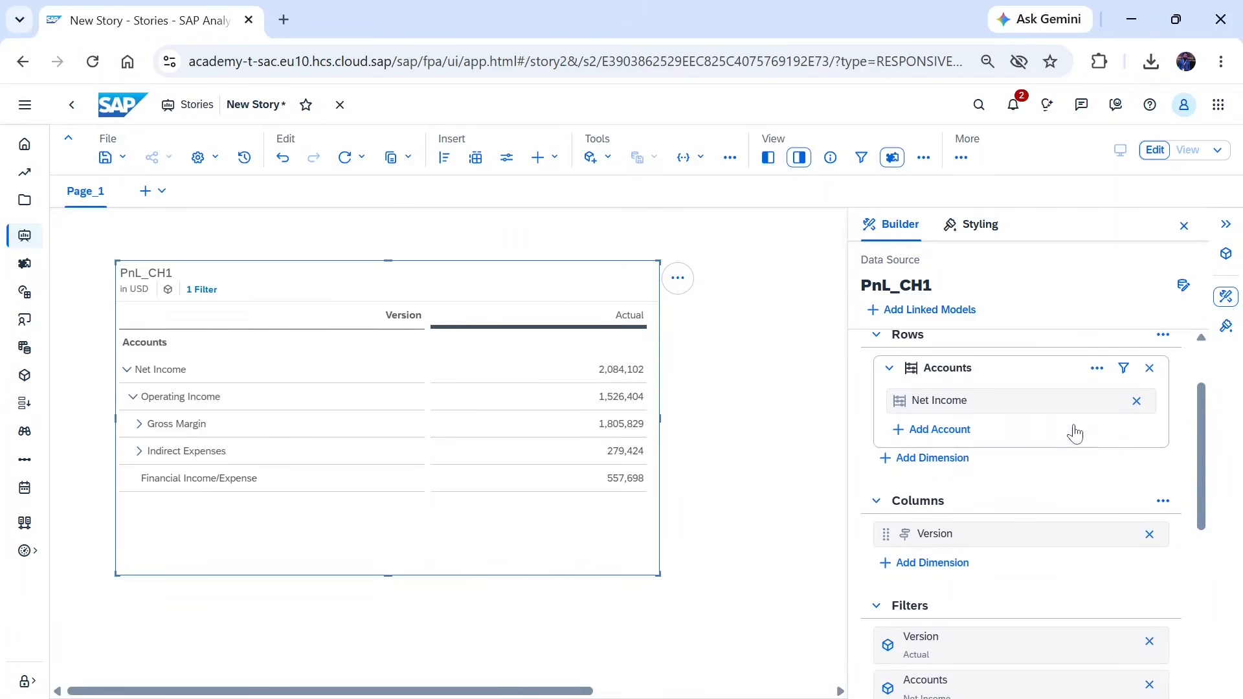
scroll(1077, 433, "up", 2)
scroll(1075, 432, "down", 5)
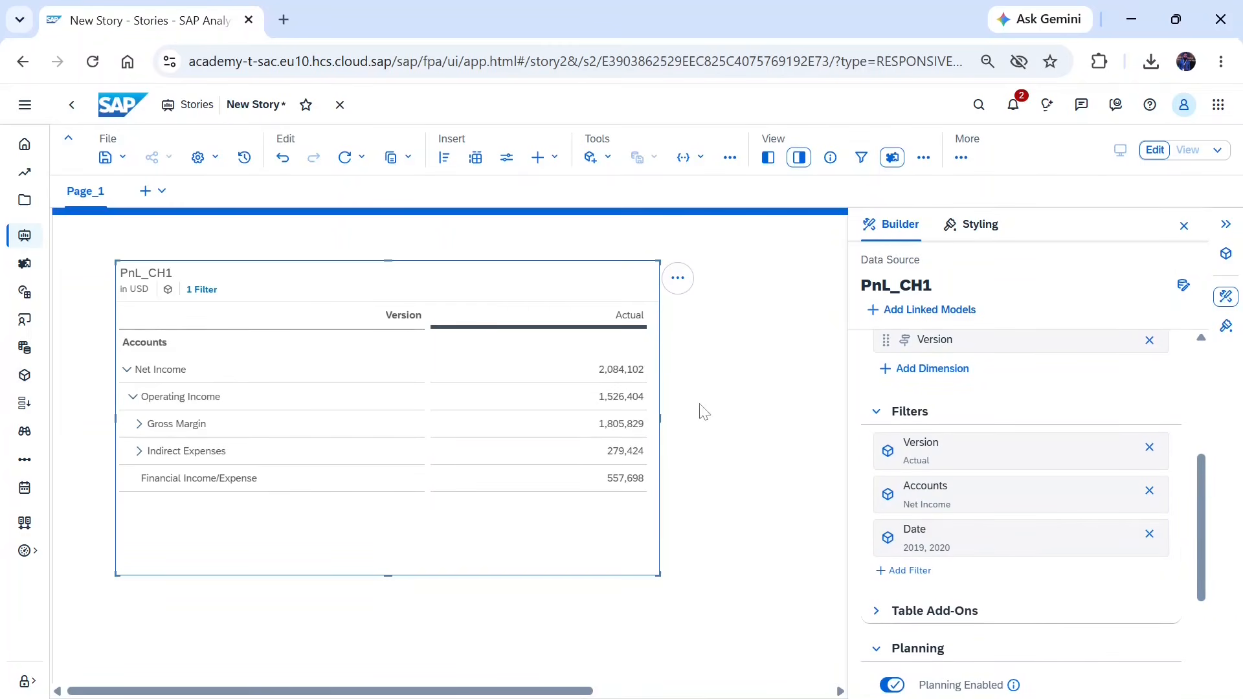
left_click(1035, 544)
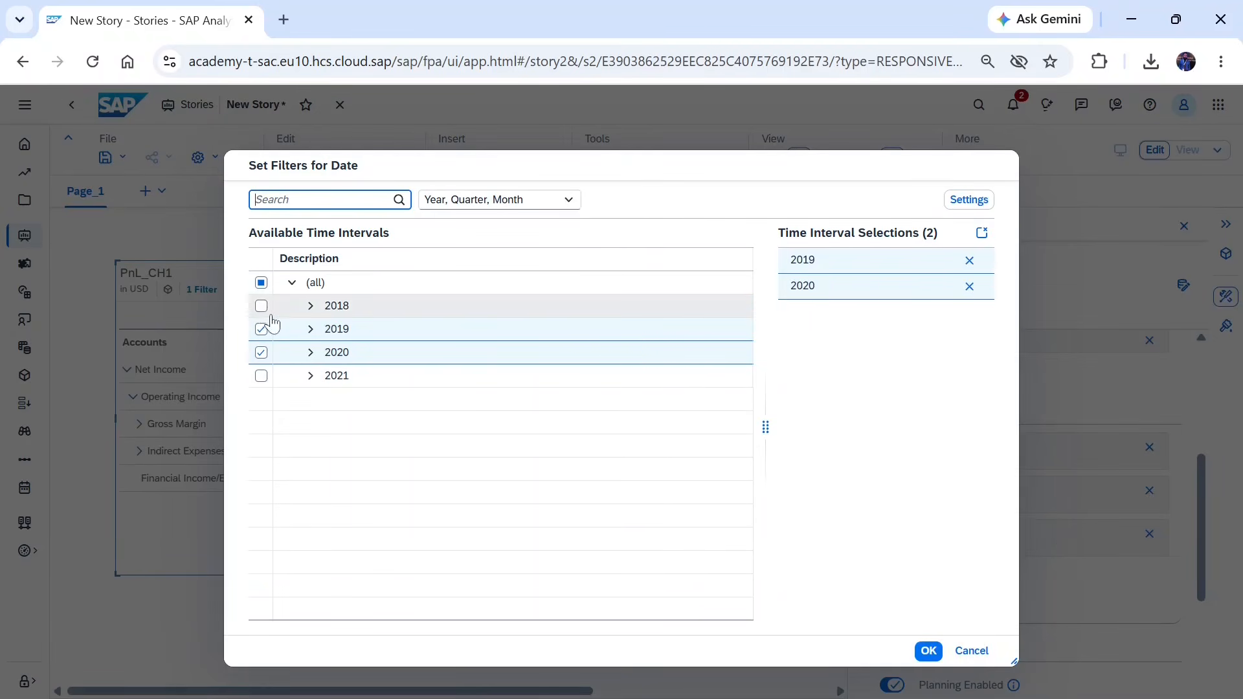
left_click(975, 652)
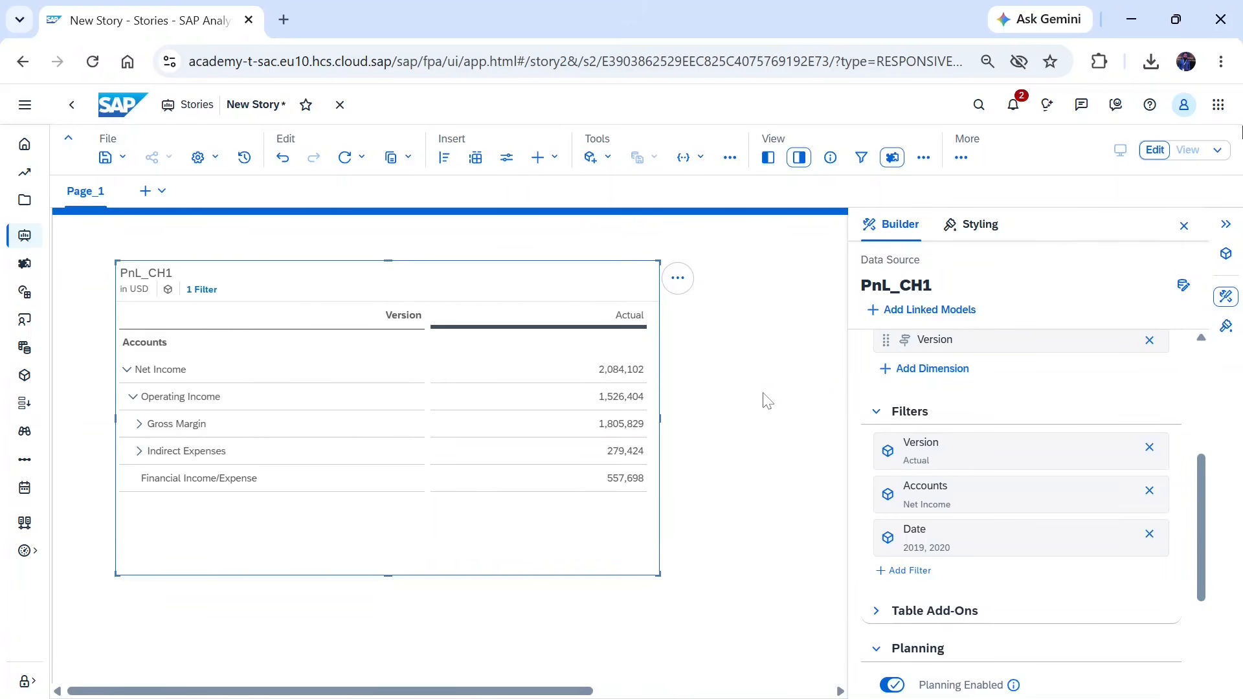
key("alt+Tab")
scroll(1094, 489, "up", 3)
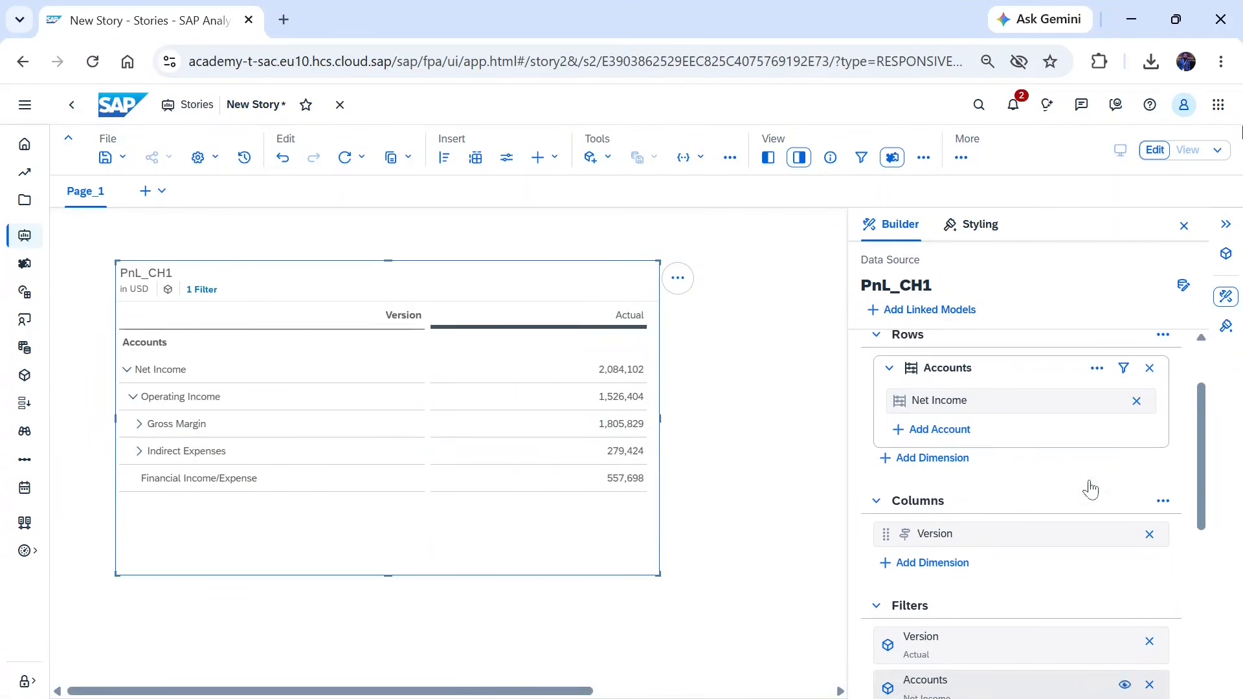
Add the Organization dimension to the table columns alongside Version and close the table's settings
scroll(1088, 486, "up", 2)
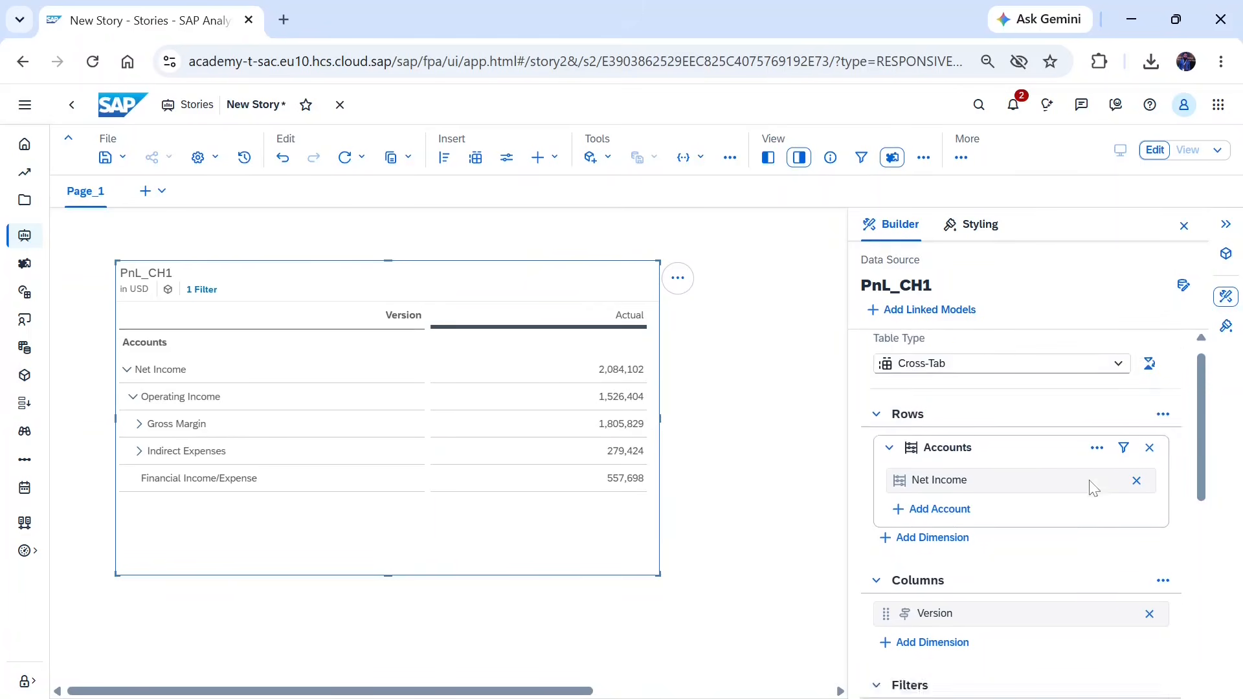
scroll(1088, 486, "down", 2)
left_click(932, 567)
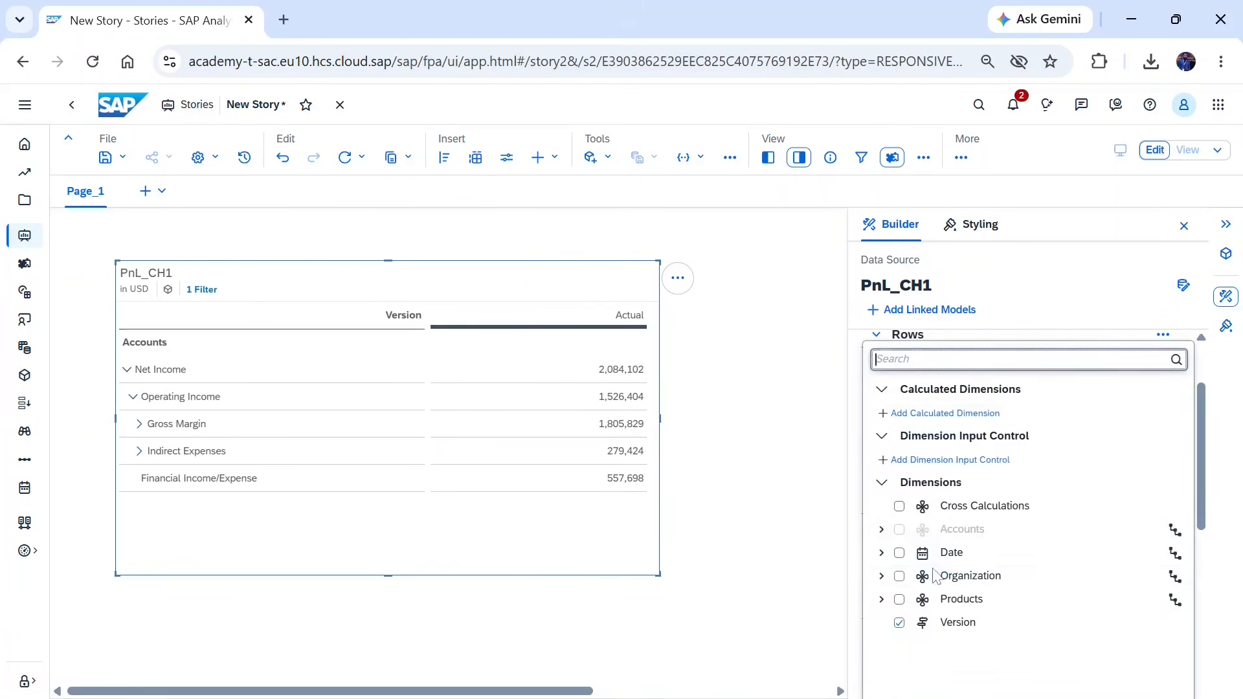
left_click(901, 577)
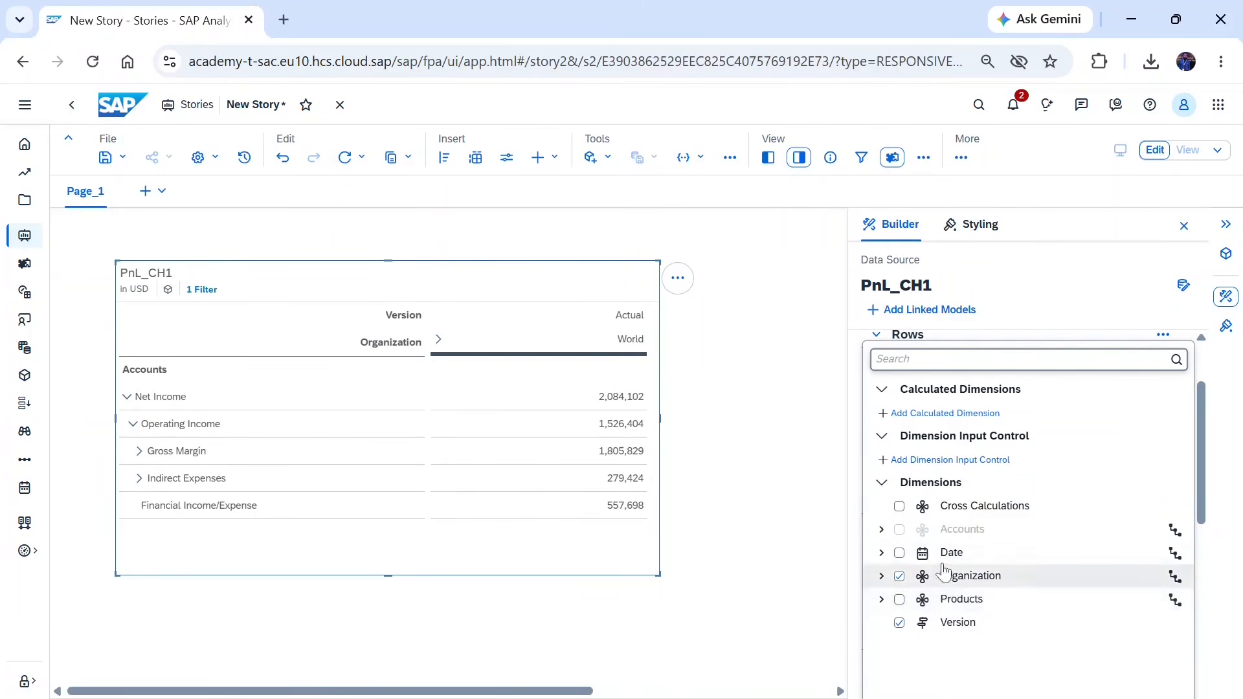
left_click(1179, 234)
left_click(1183, 227)
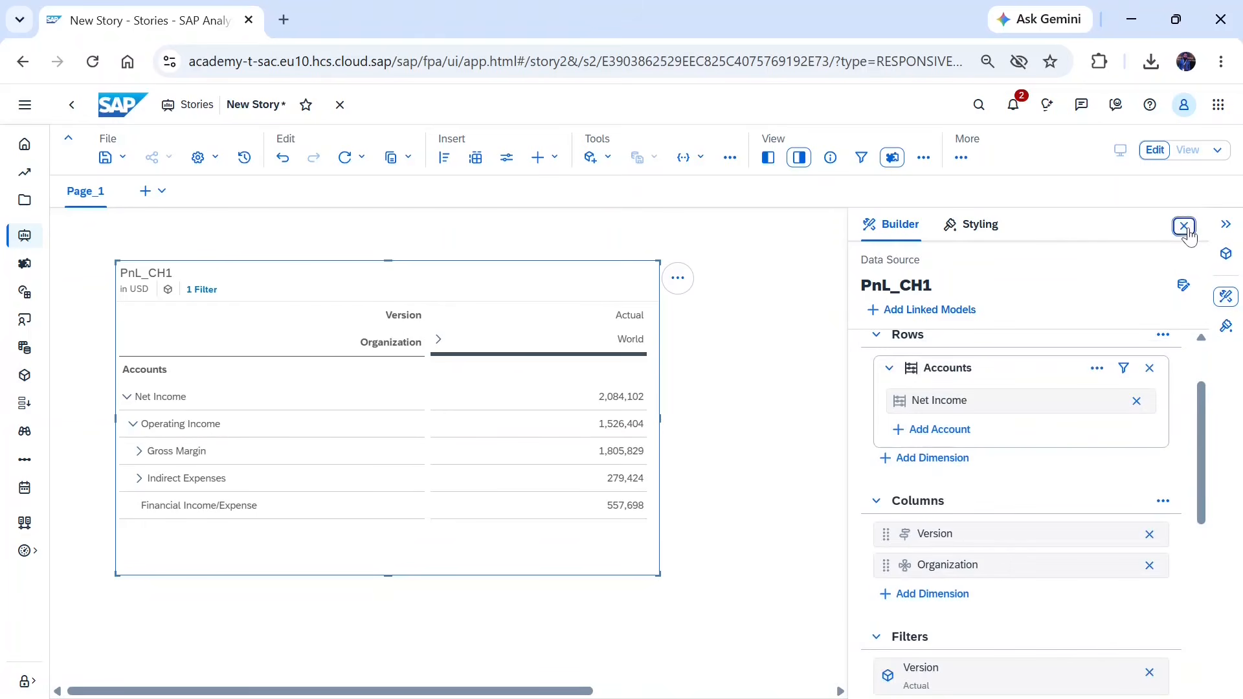
Expand the World organization column into its regions and bring the Africa column into view
left_click(438, 341)
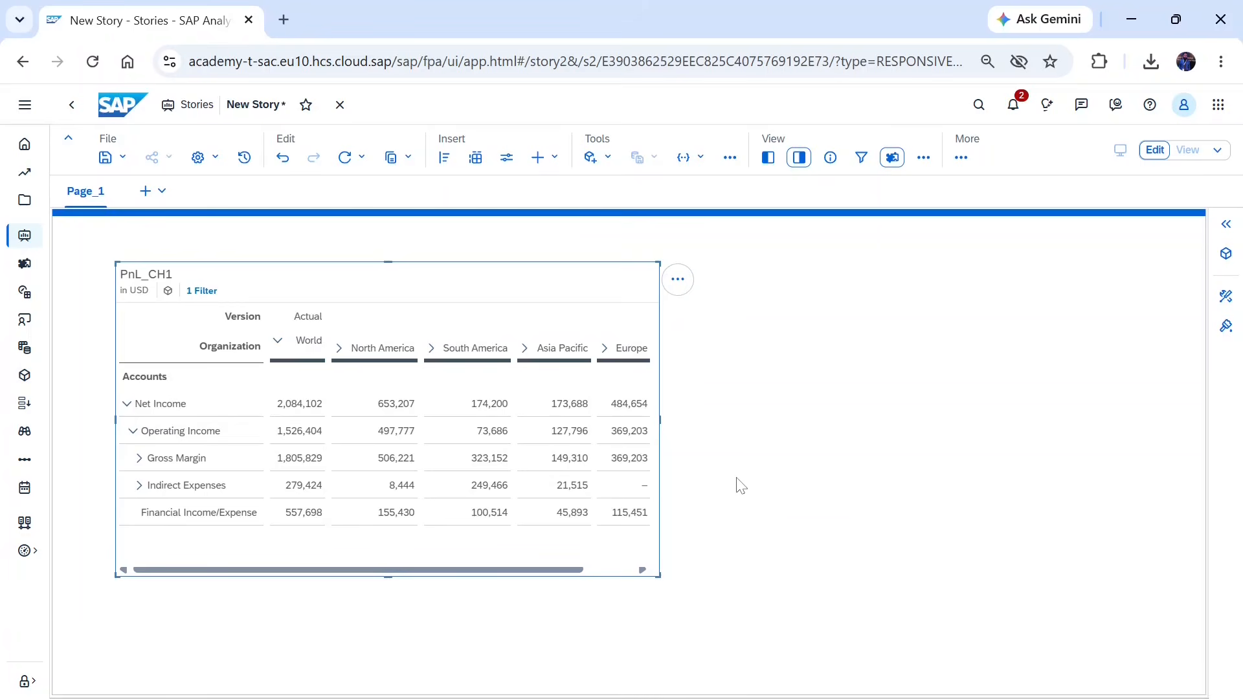
left_click_drag(420, 576, 1032, 444)
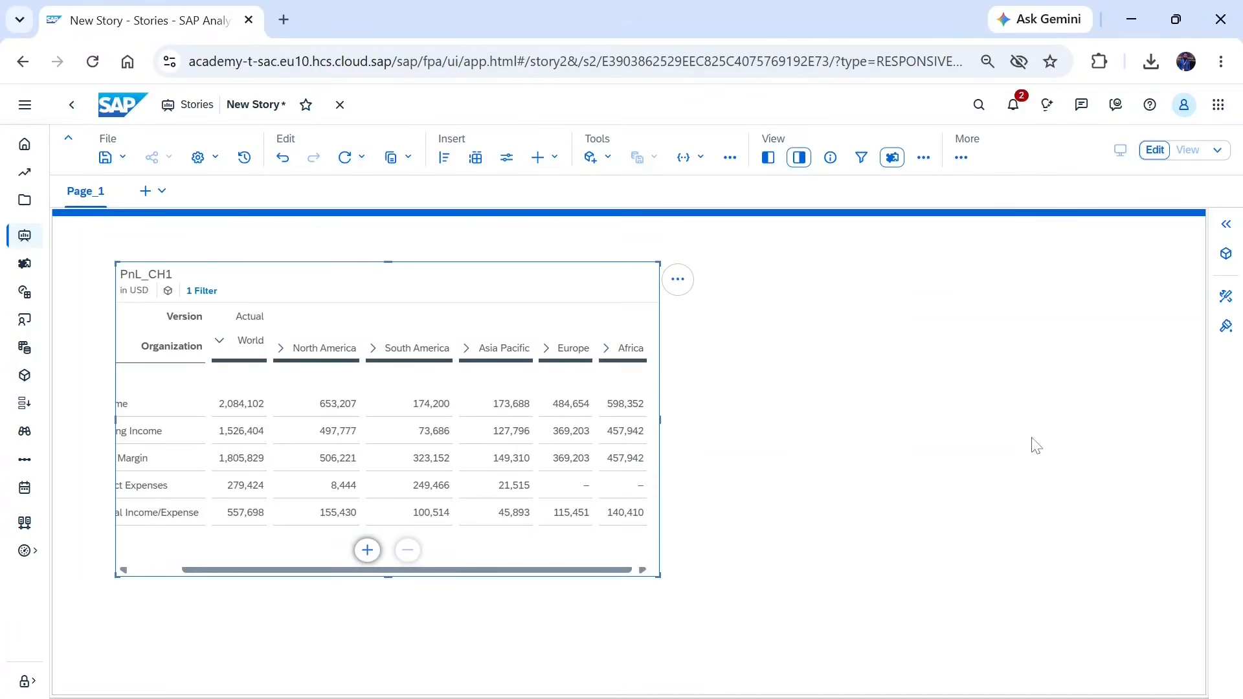
left_click(785, 351)
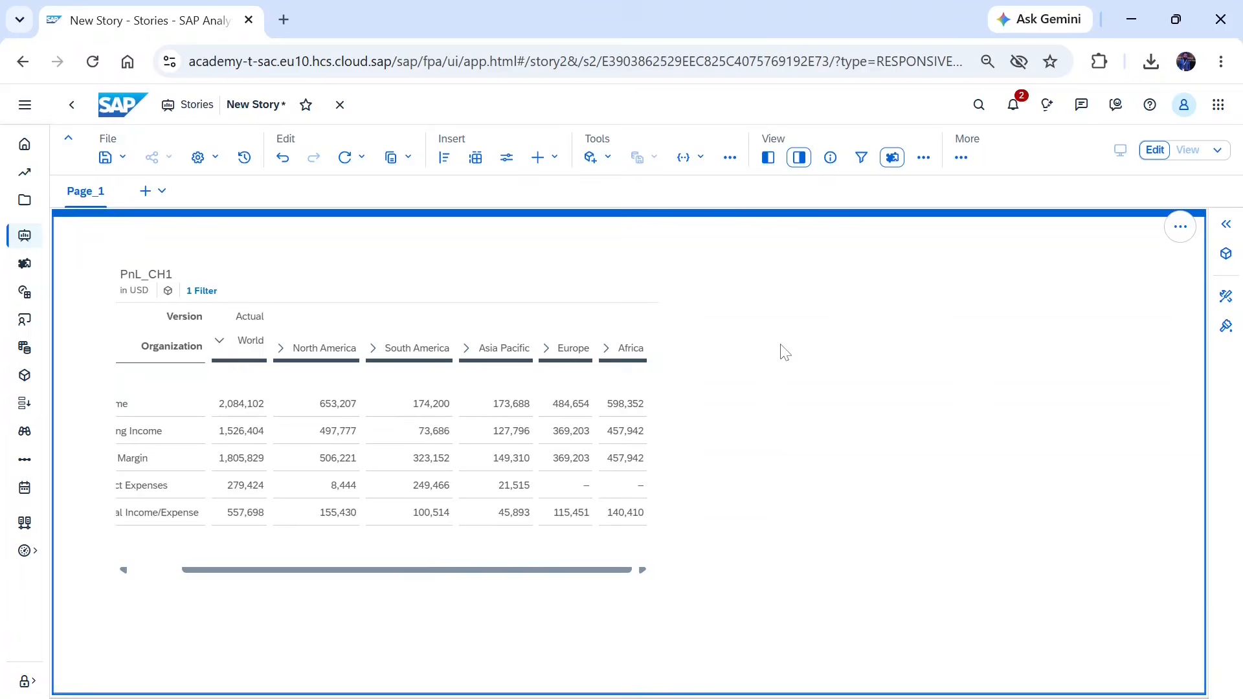
Rename the story page to "Org. Planning 2019-2020"
left_click(89, 194)
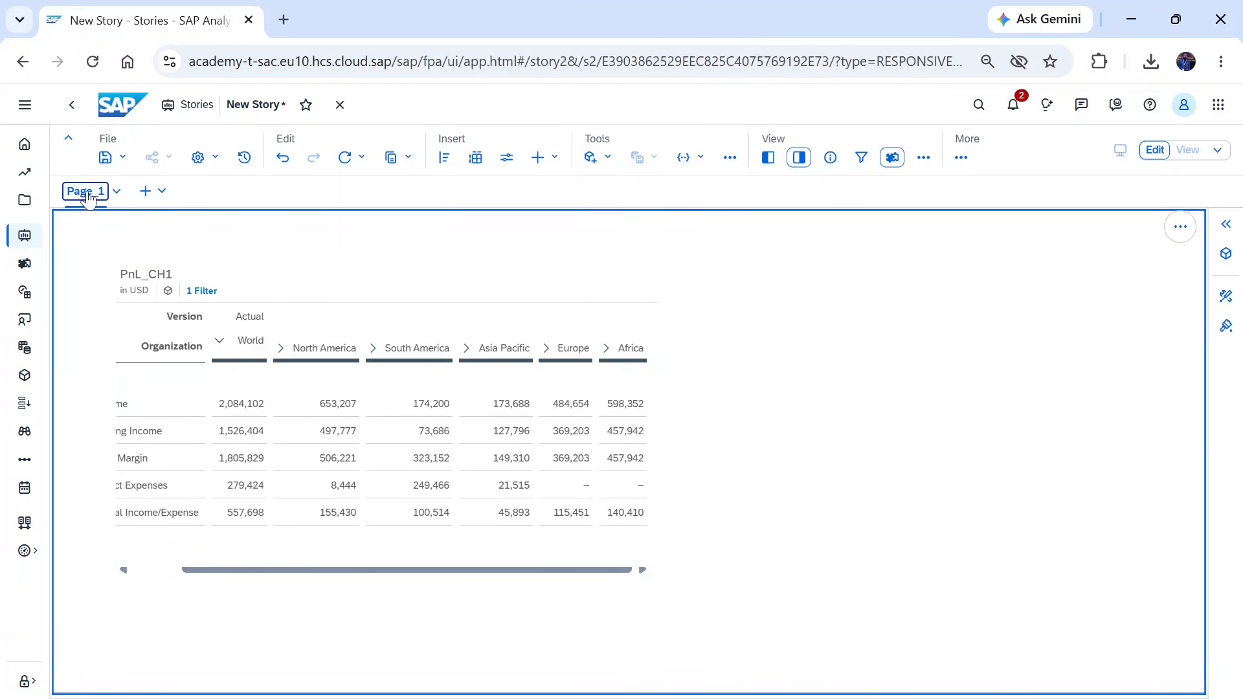
double_click(88, 194)
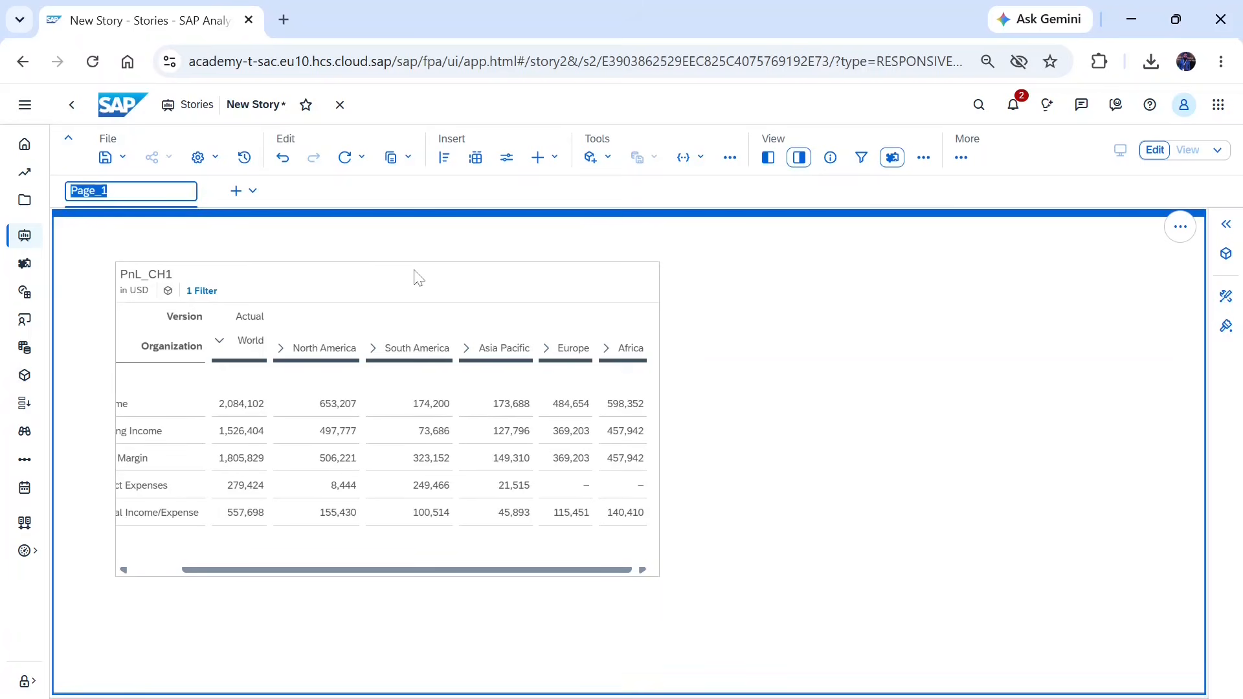
type("Org. Planning 2019-2020")
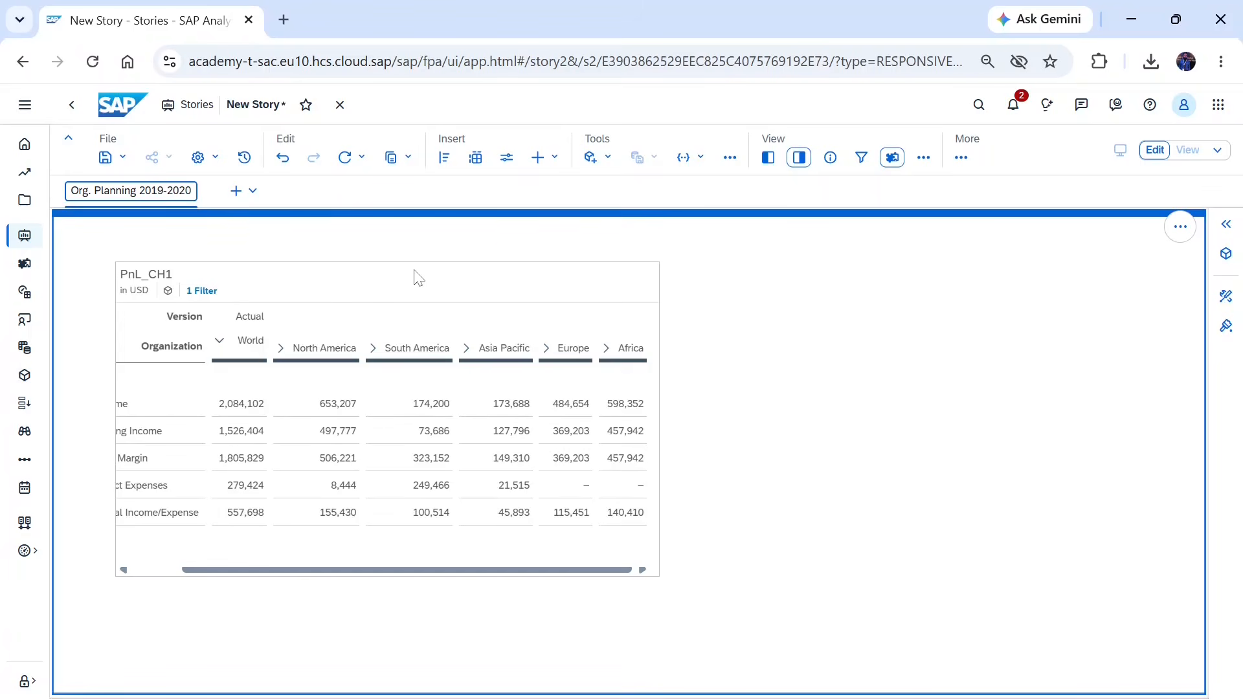
key("Return")
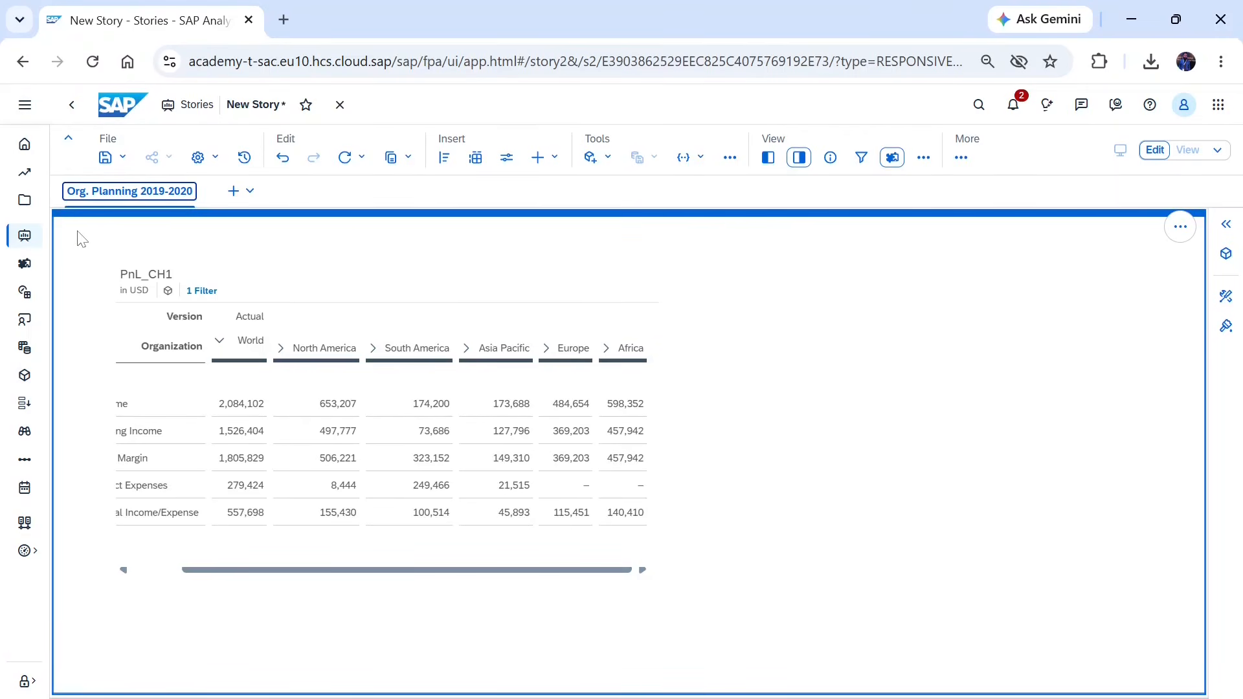
Save the story in My Files under the name "Net Income Report"
left_click(105, 158)
left_click(106, 174)
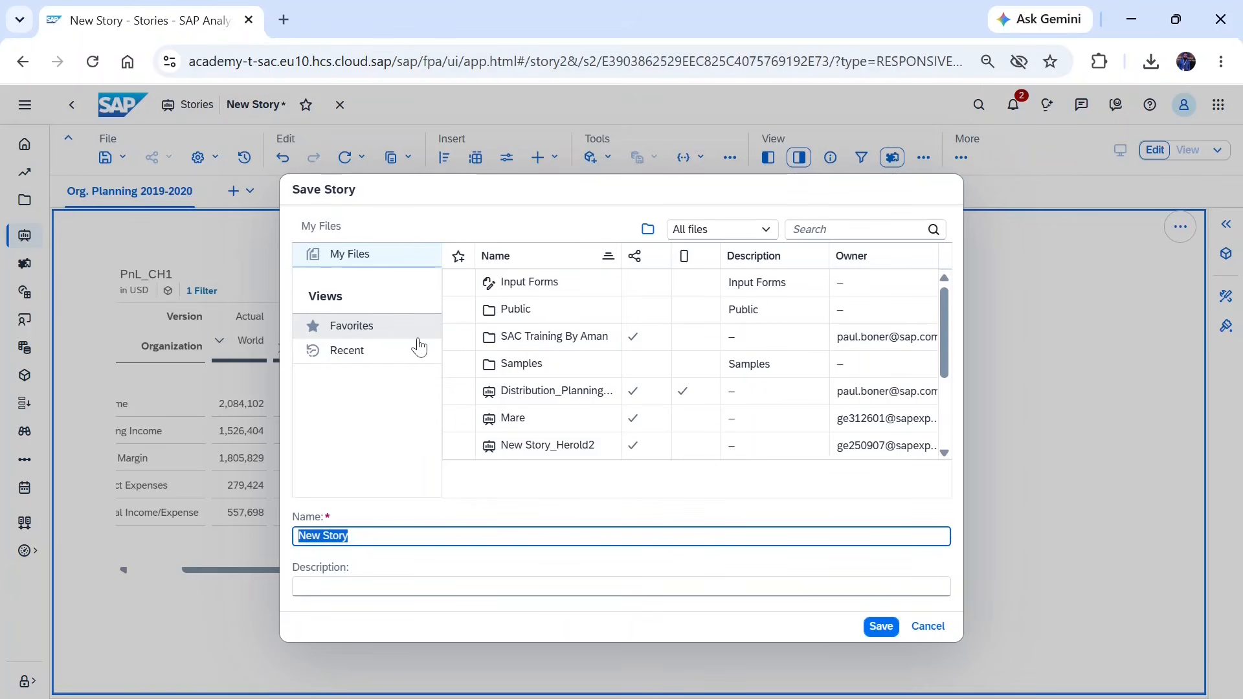
type("Net")
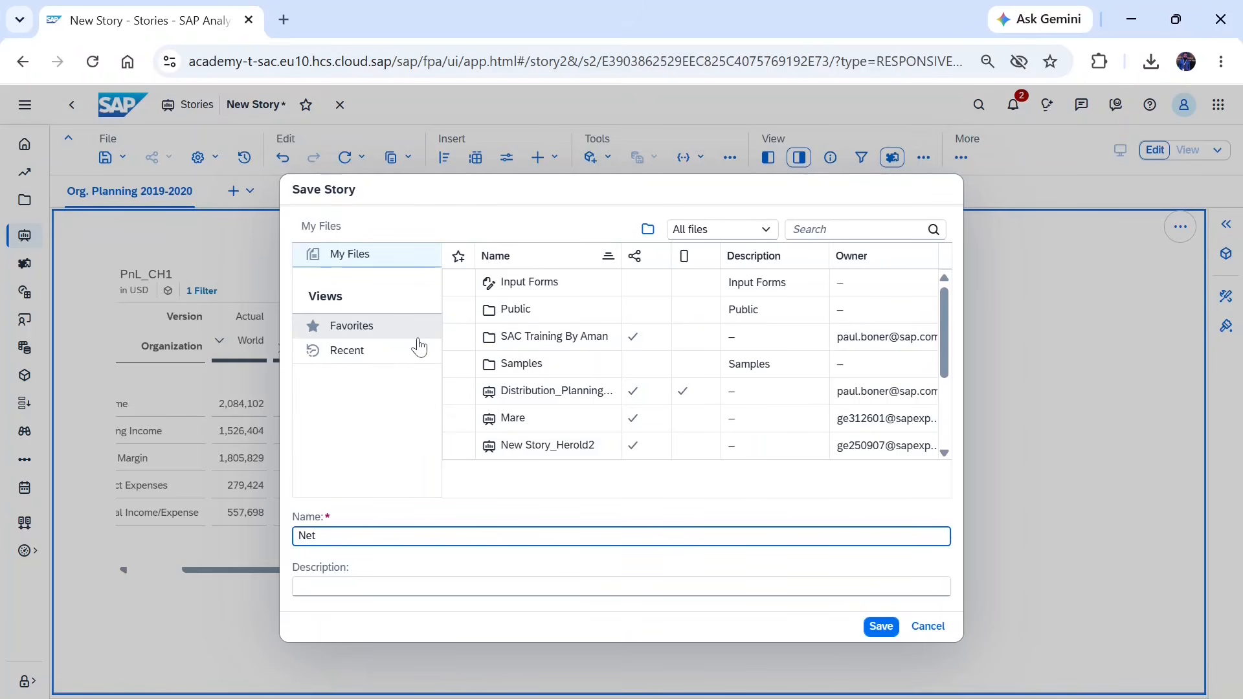
type(" Inco")
key("BackSpace")
type("Report")
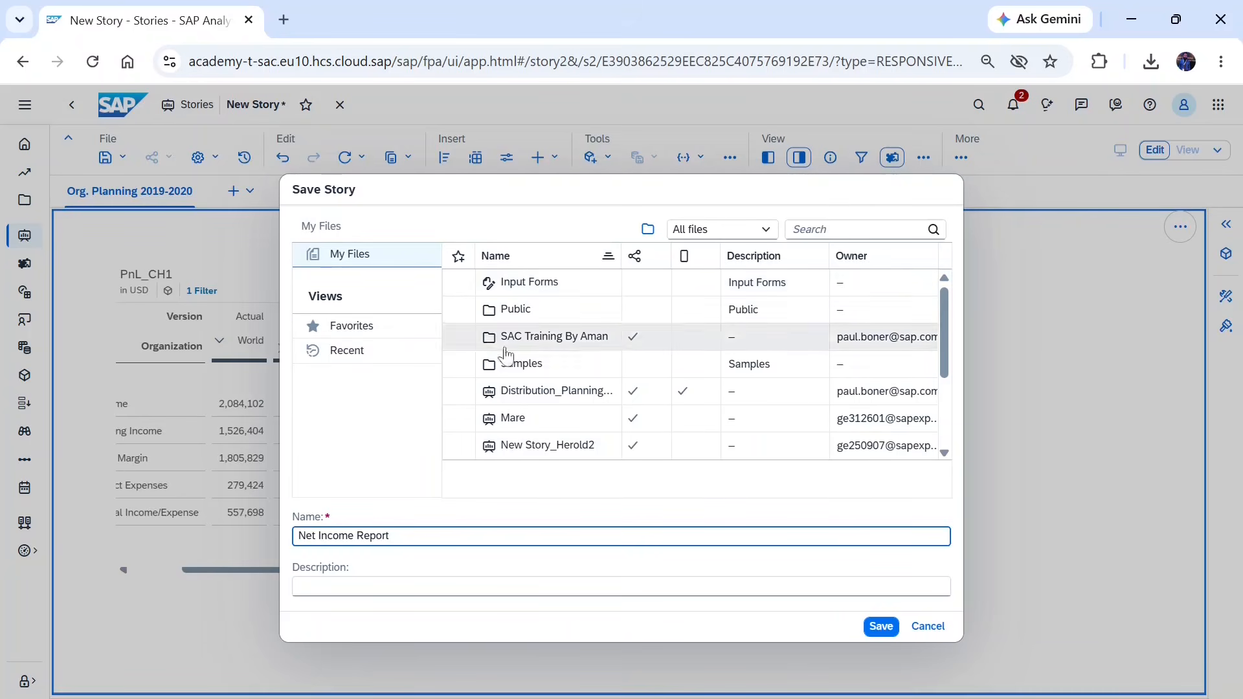
left_click(873, 632)
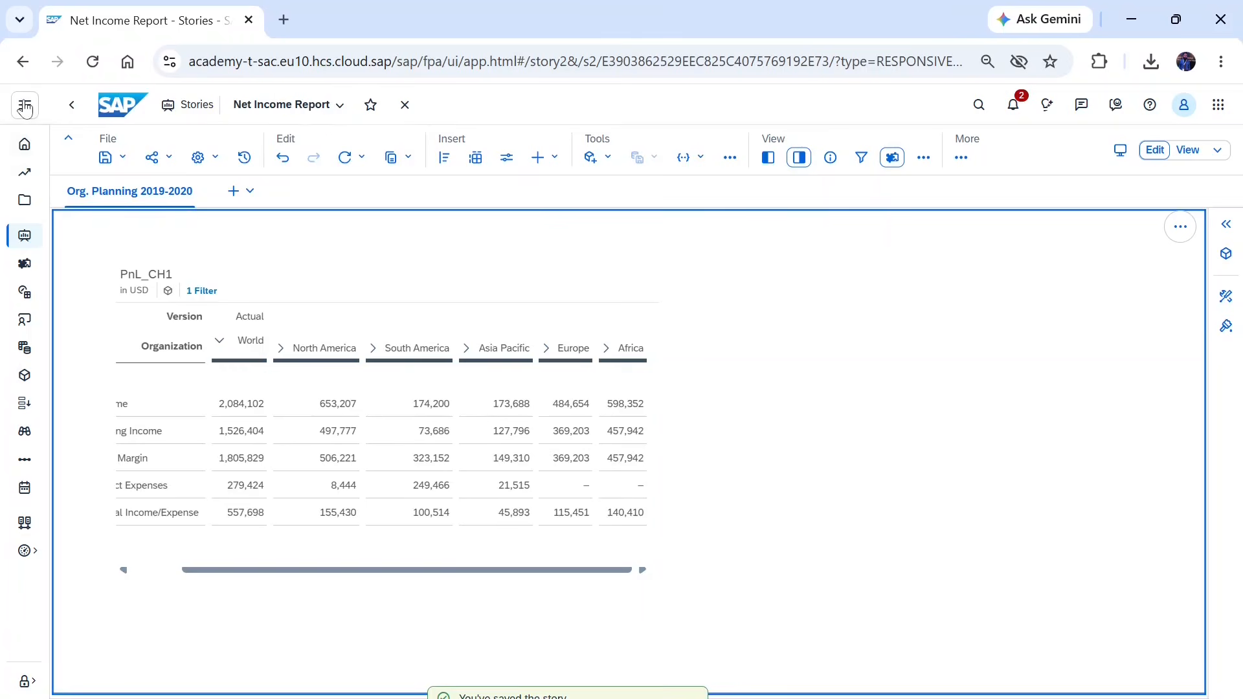
Search My Files for "Net Income" and open the Net Income Report story
left_click(29, 213)
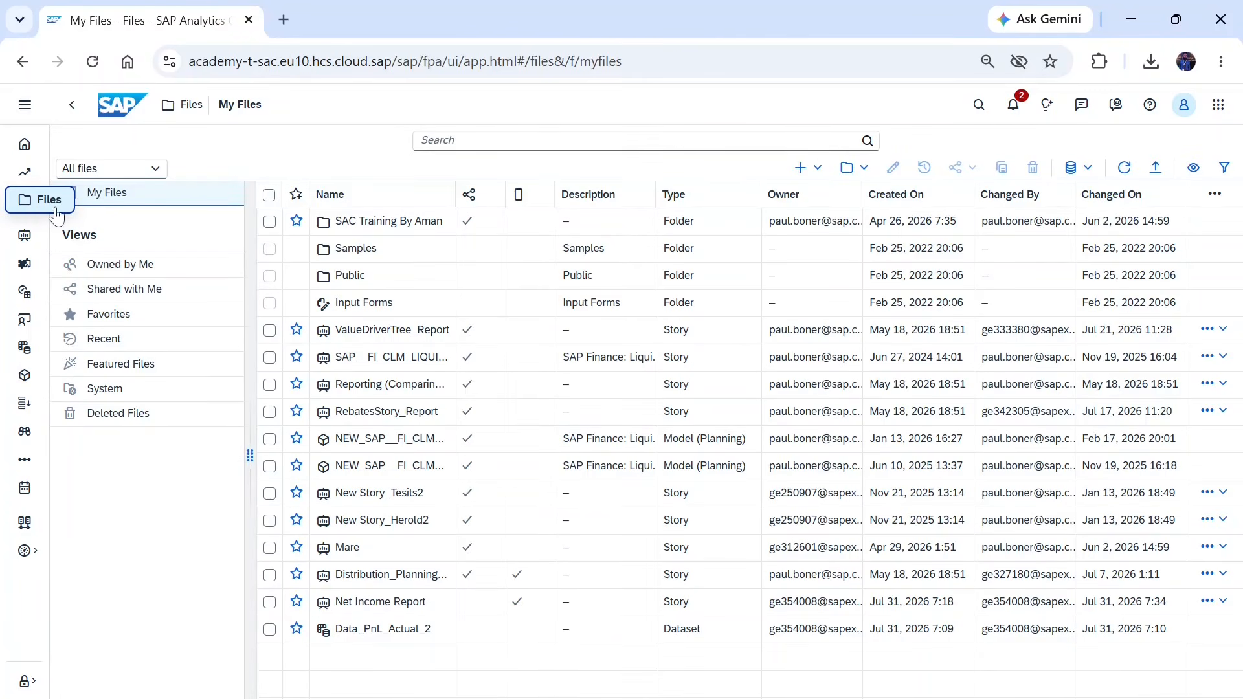
left_click(492, 141)
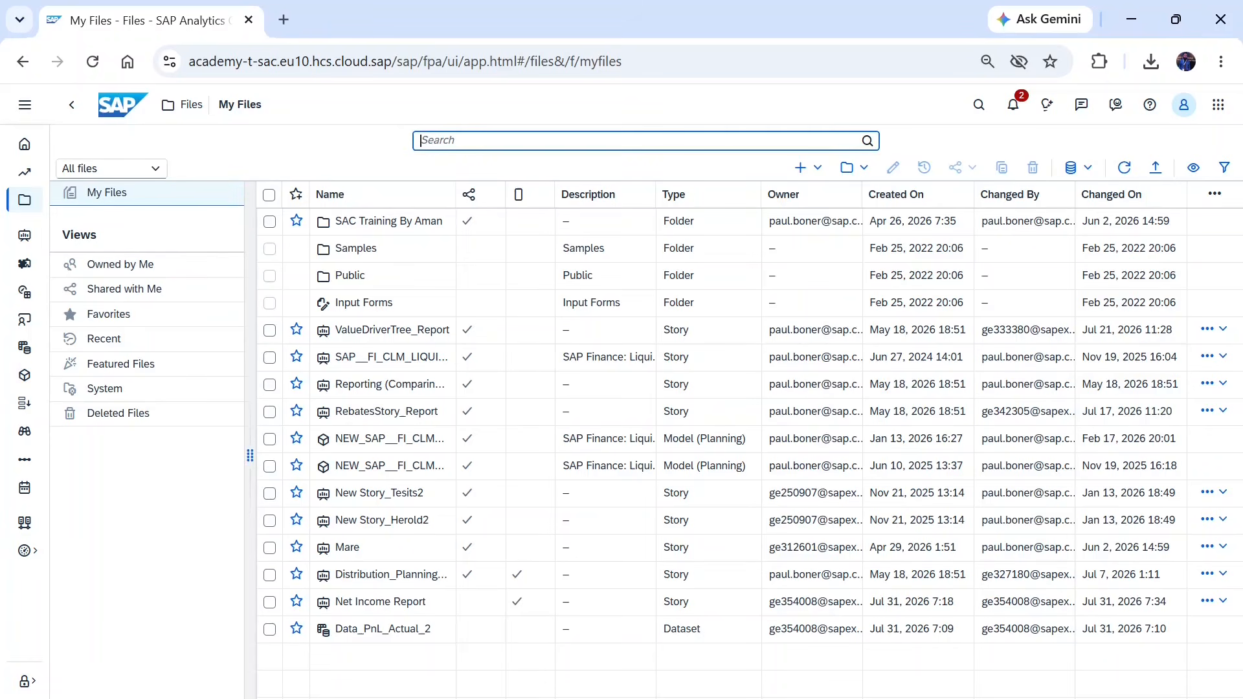
type("Ne")
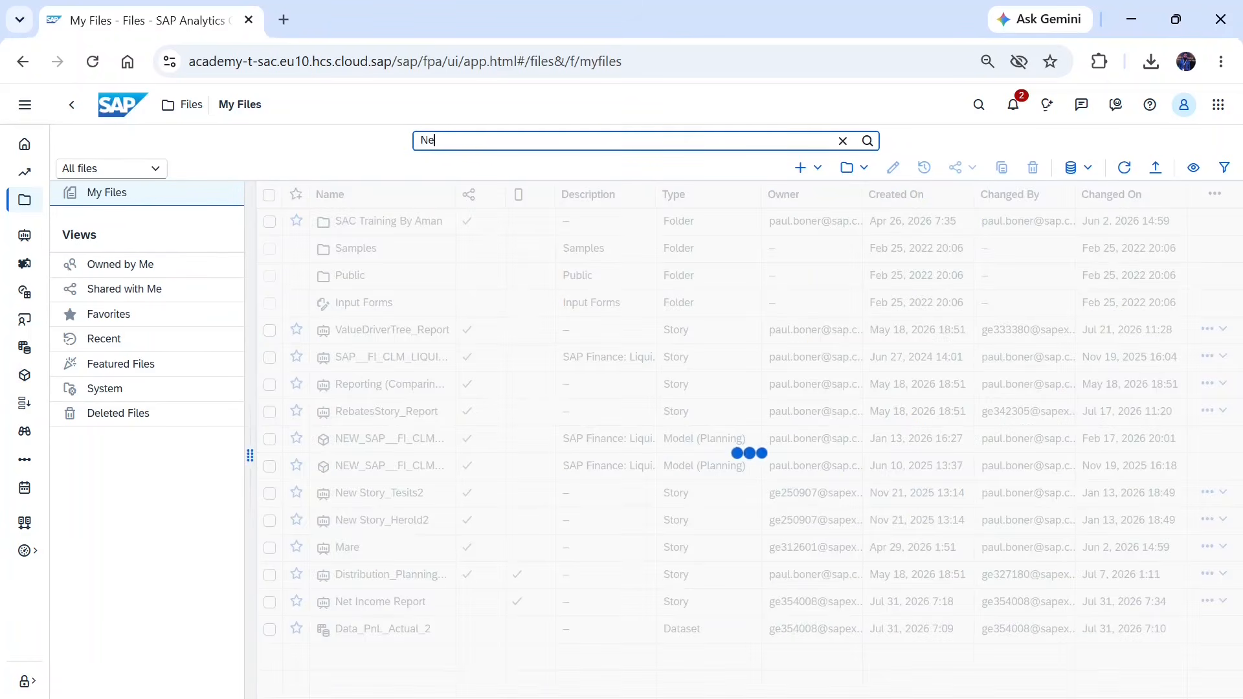
type("t Income")
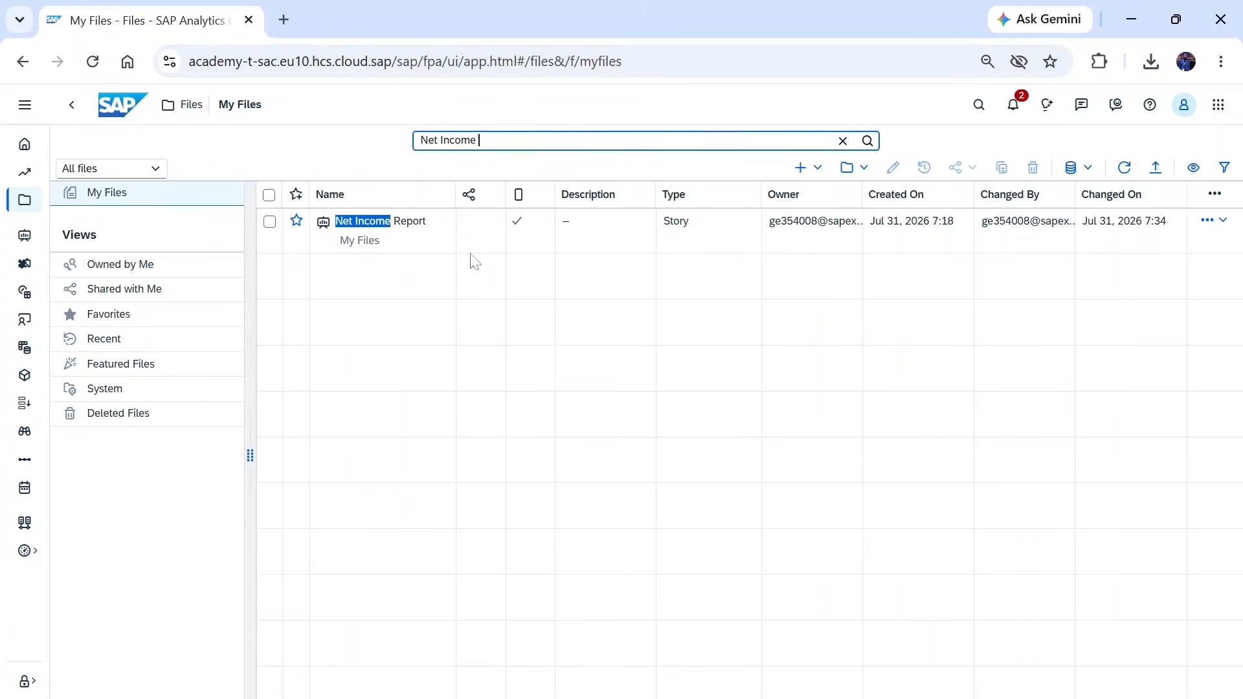
left_click(371, 233)
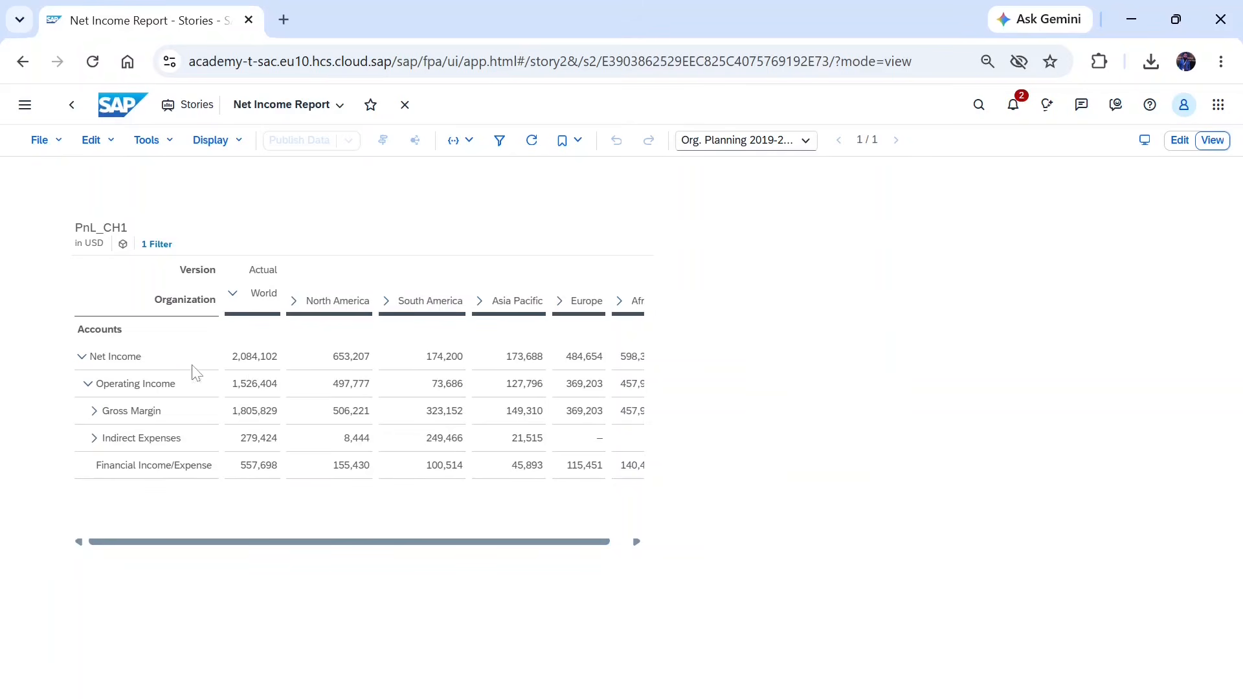
Expand Gross Margin and Total Sales in the report table to examine their underlying accounts by region
left_click(93, 416)
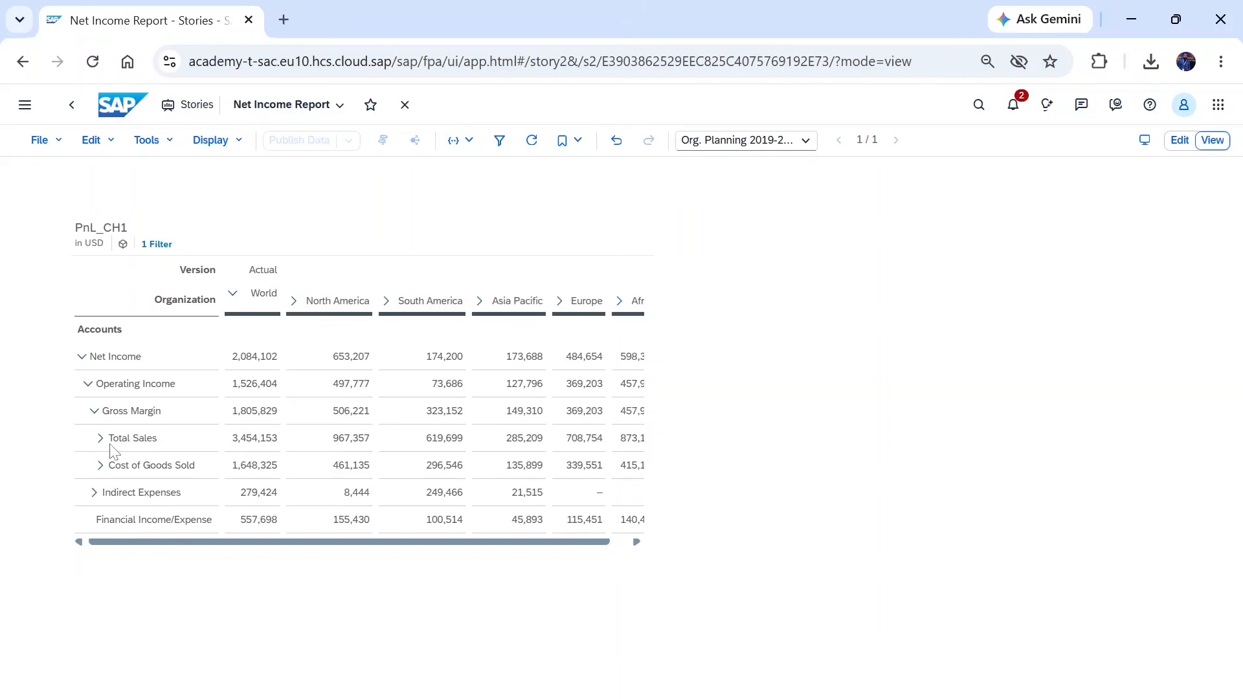
left_click(101, 439)
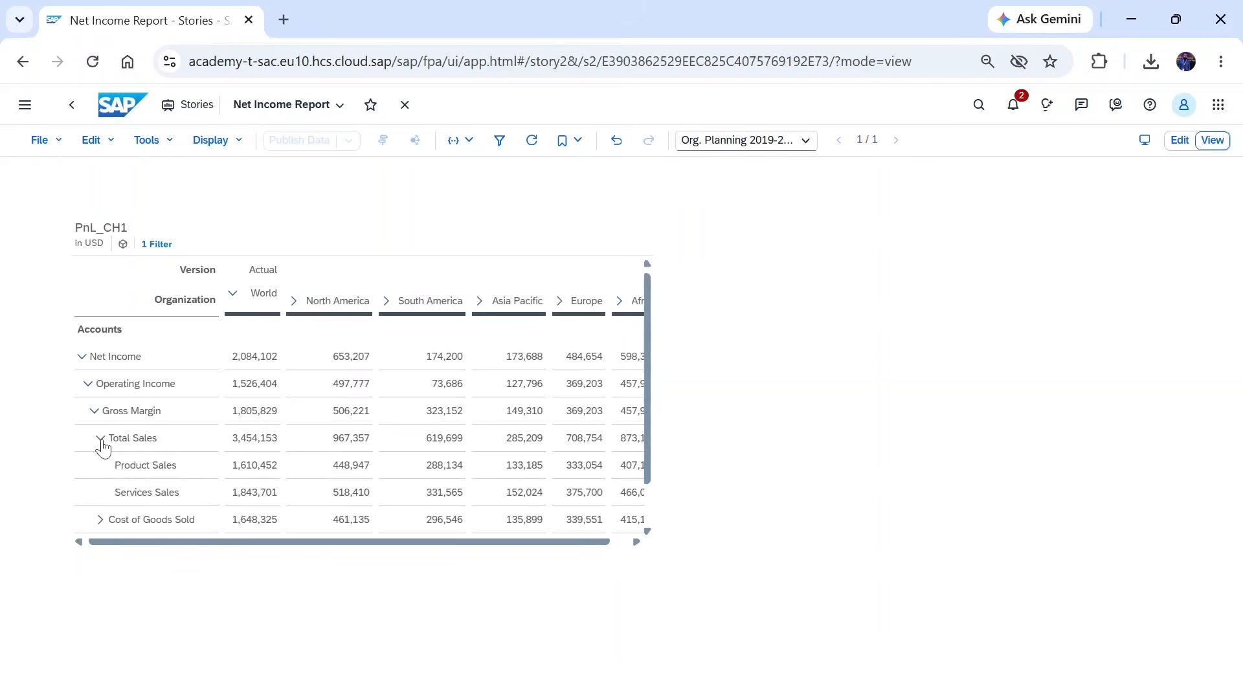
scroll(212, 493, "down", 1)
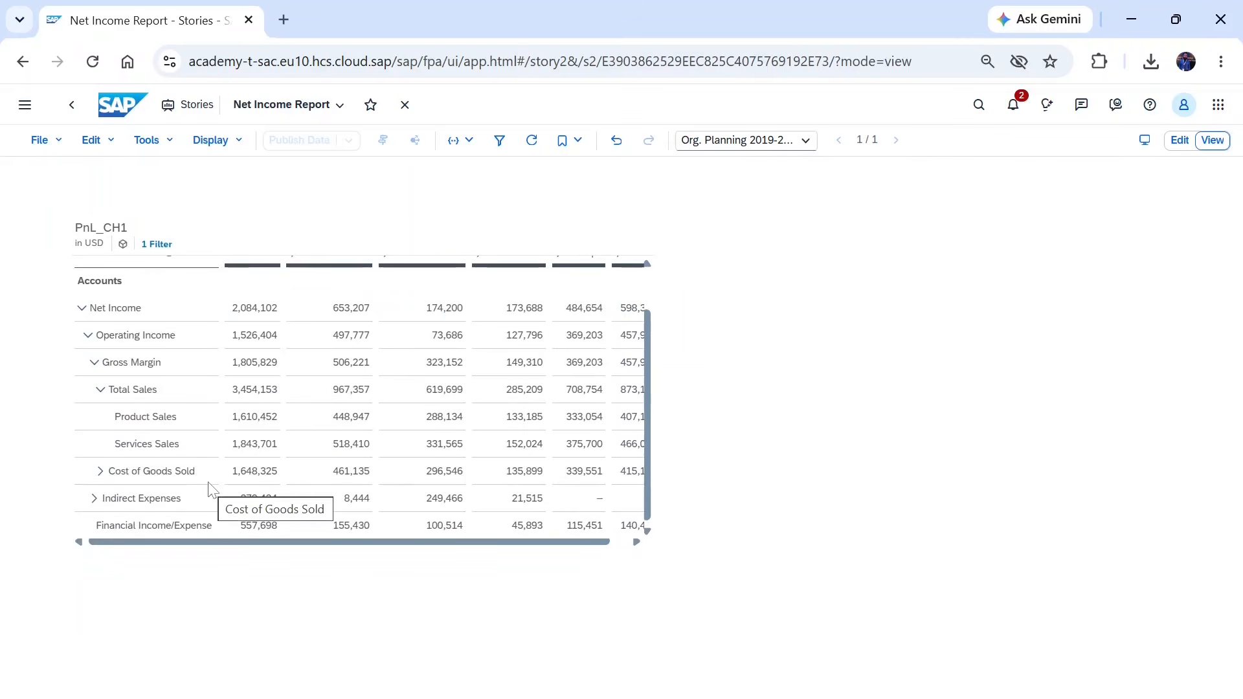